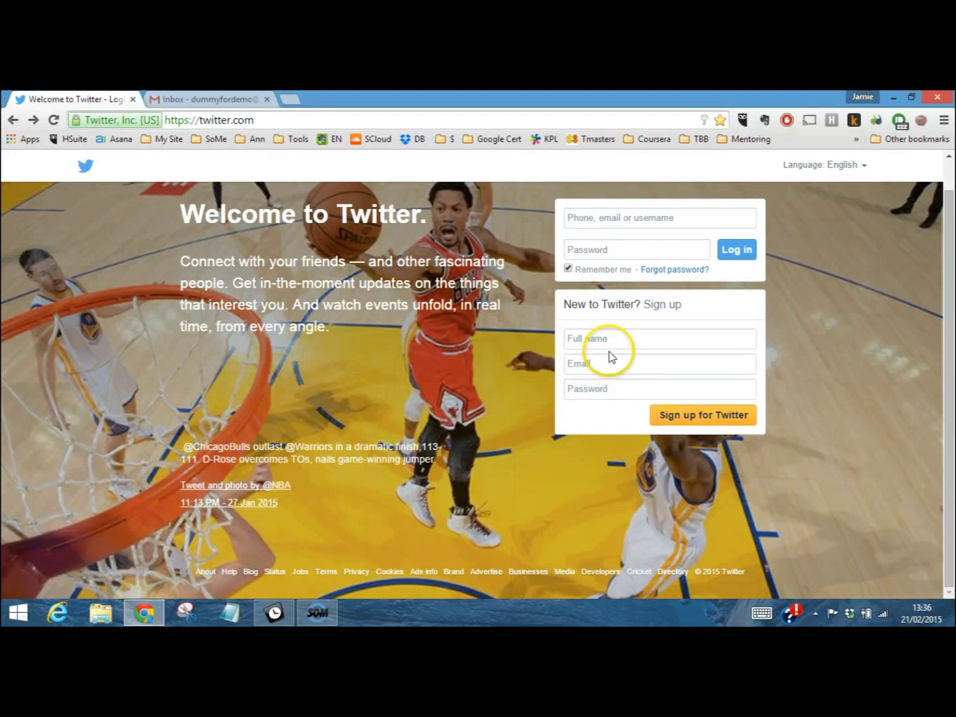
# Enter the new account holder's full name in the Twitter sign-up form
pyautogui.click(610, 338)
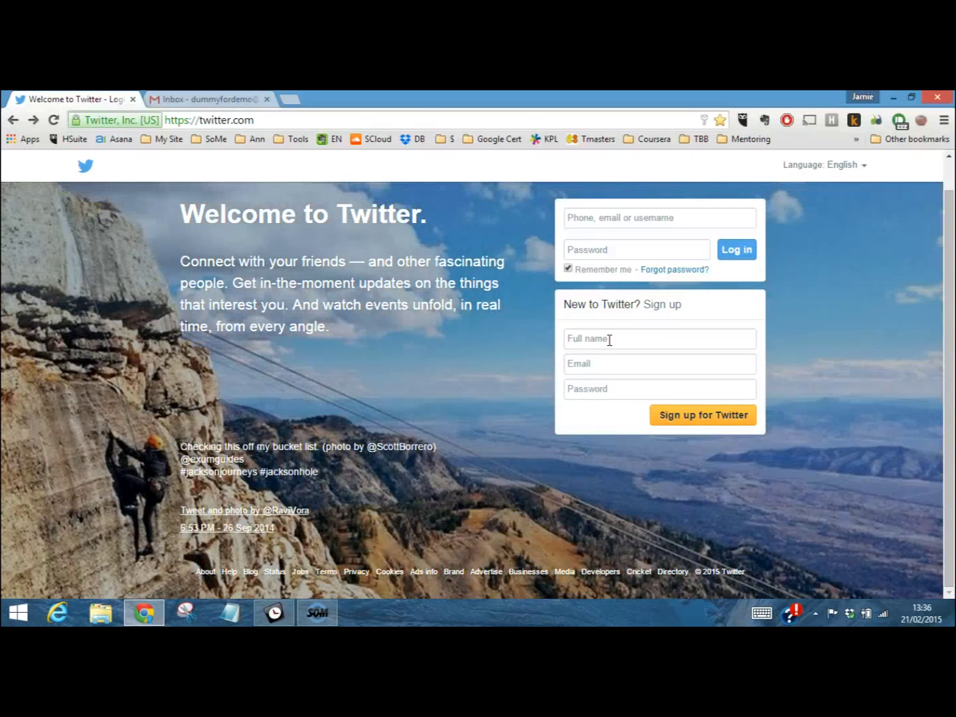
pyautogui.click(611, 350)
pyautogui.click(596, 363)
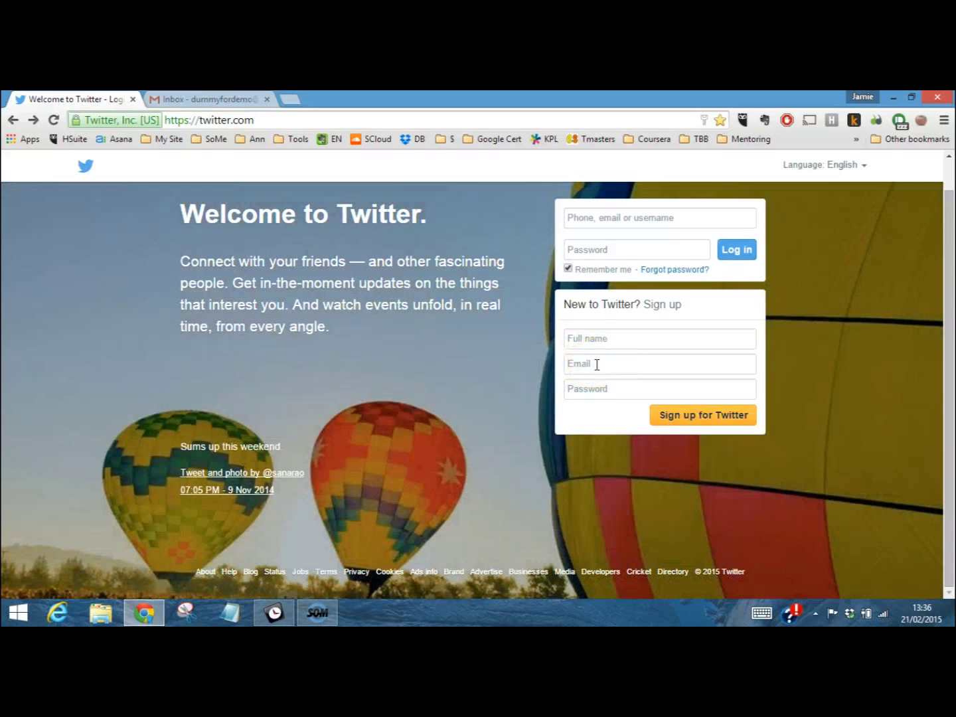
pyautogui.click(605, 341)
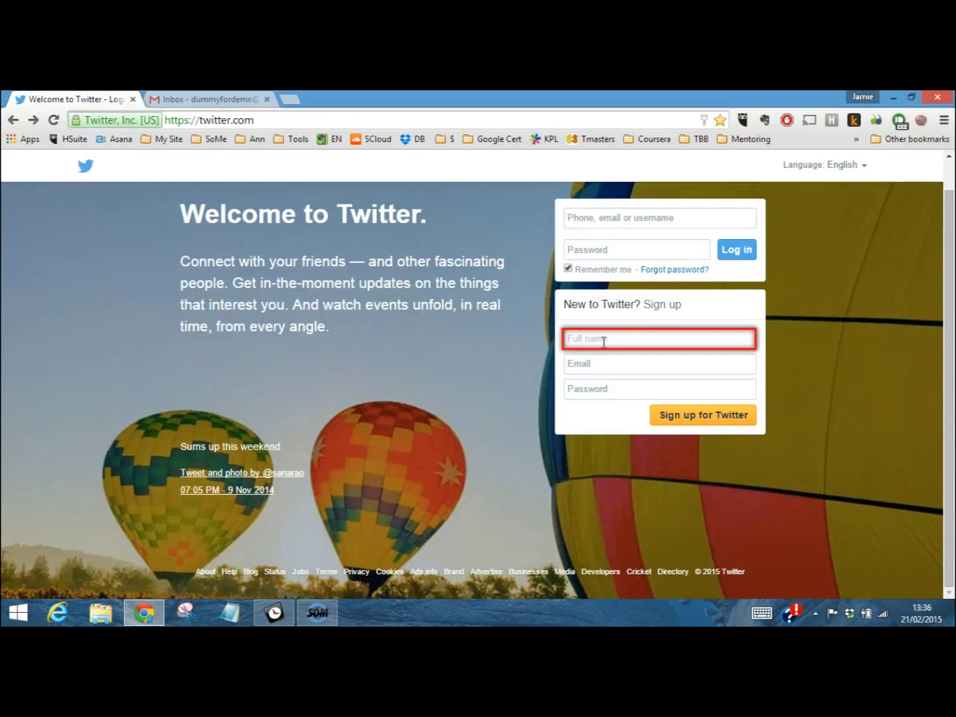
pyautogui.write('C')
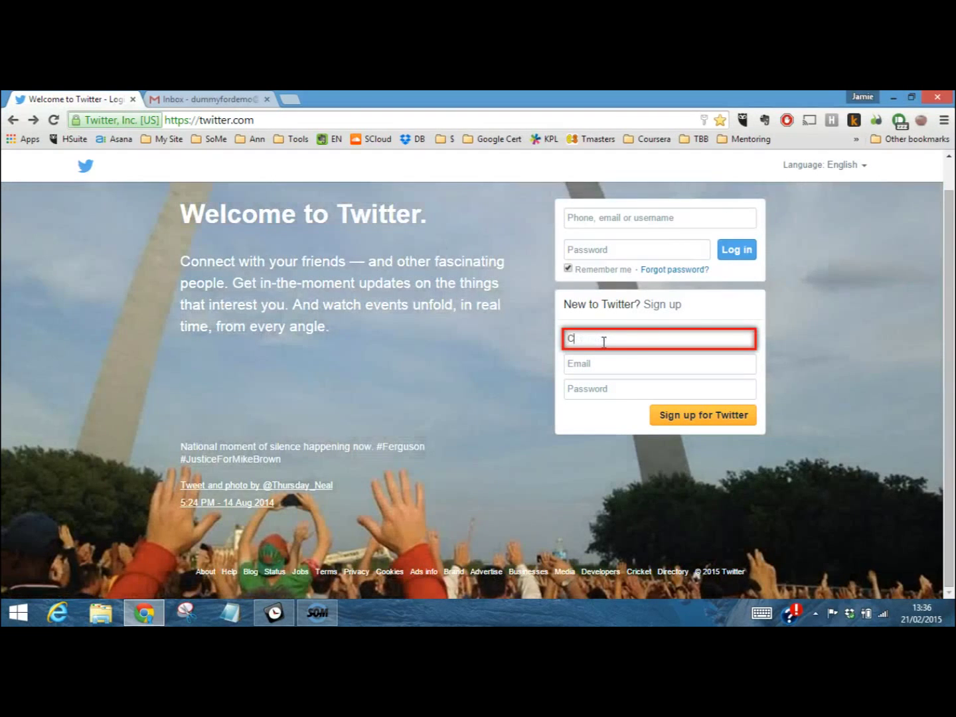
pyautogui.write('harlie Chaplin')
# Fill in the Gmail address and account password, then submit the sign-up
pyautogui.click(607, 362)
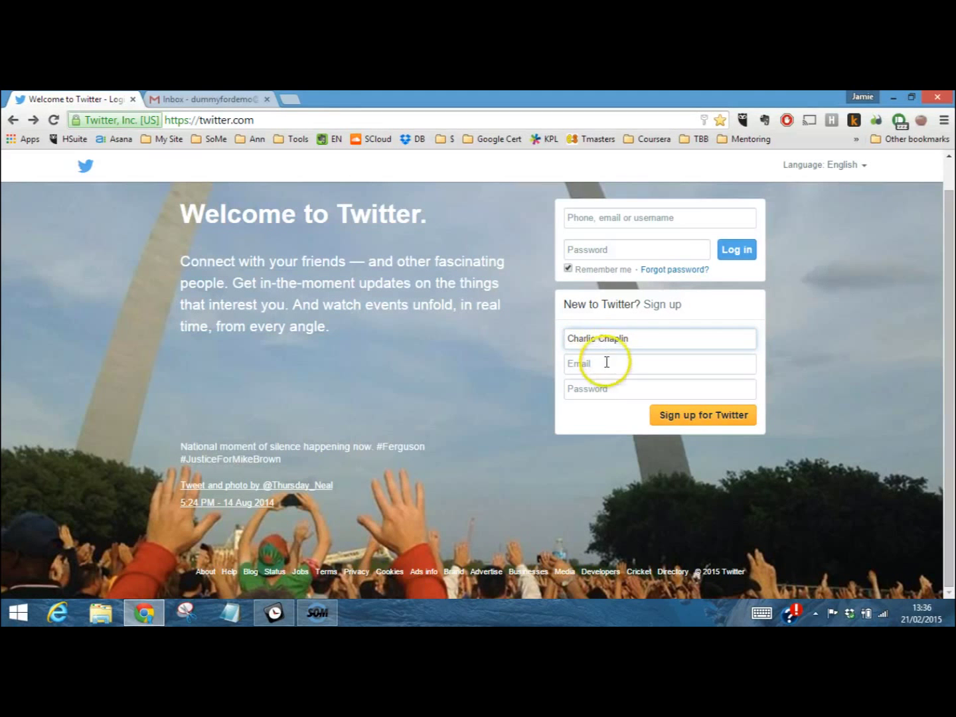
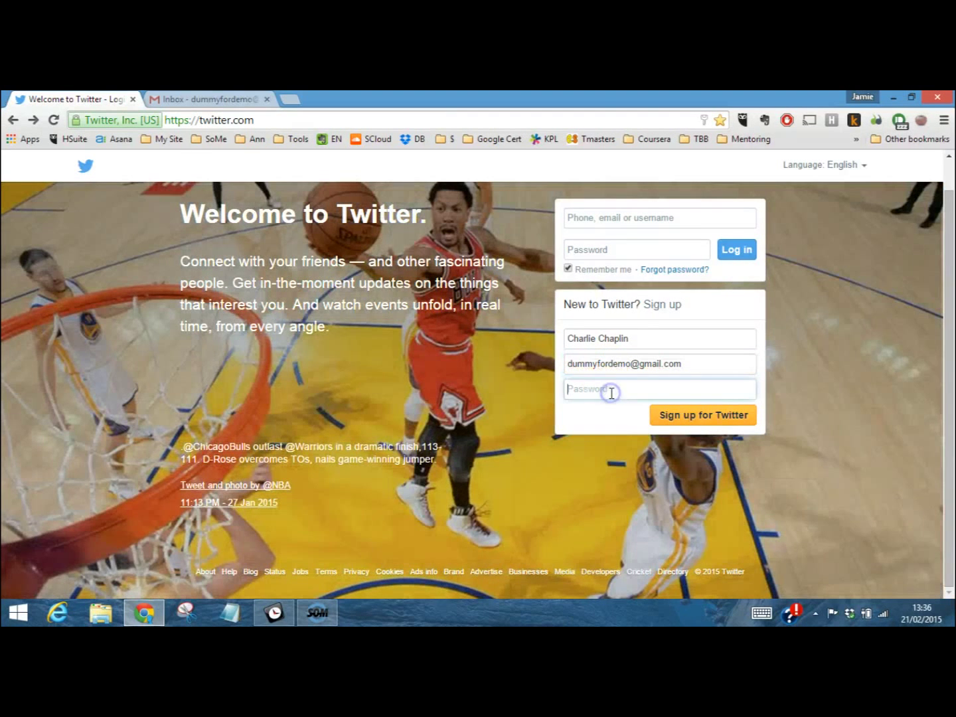
pyautogui.click(612, 392)
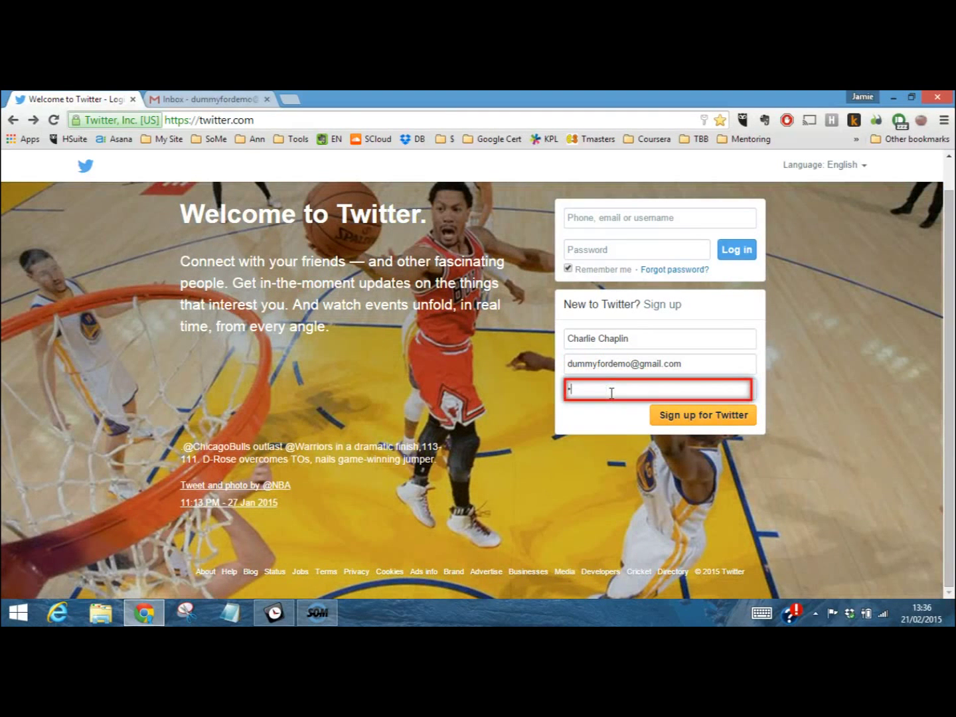
pyautogui.write('*******')
pyautogui.click(690, 416)
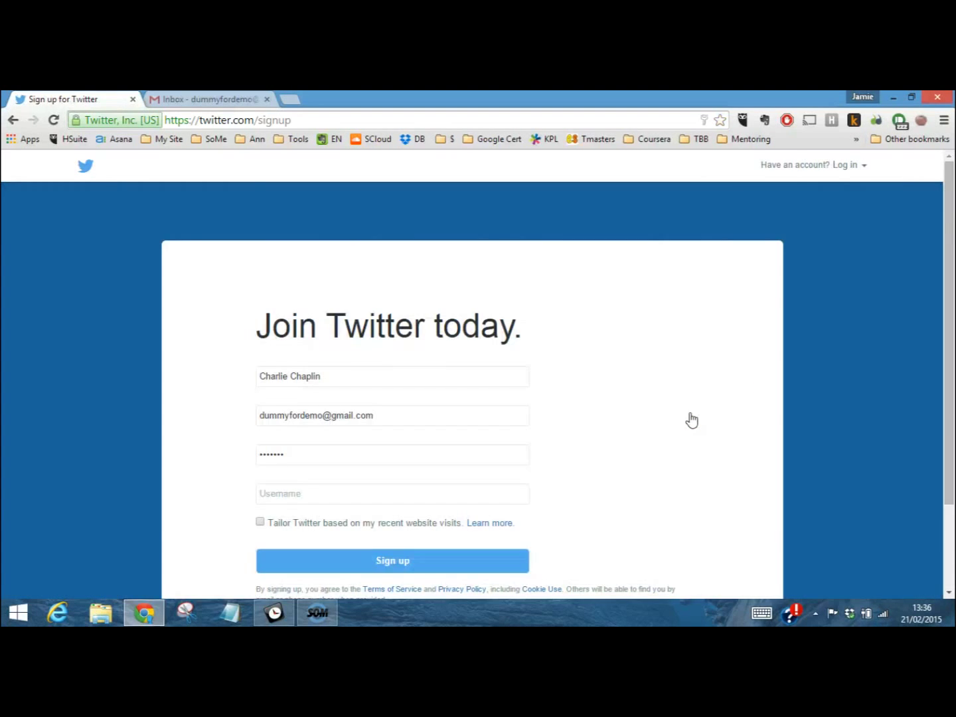
pyautogui.scroll(-1, 823, 344)
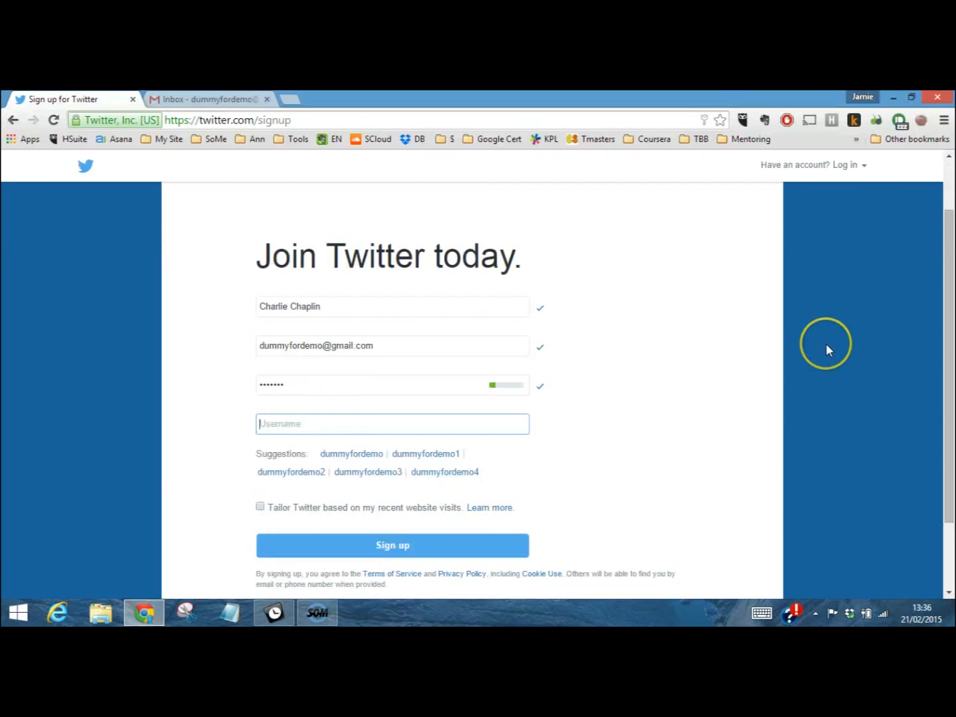
pyautogui.scroll(-1, 825, 350)
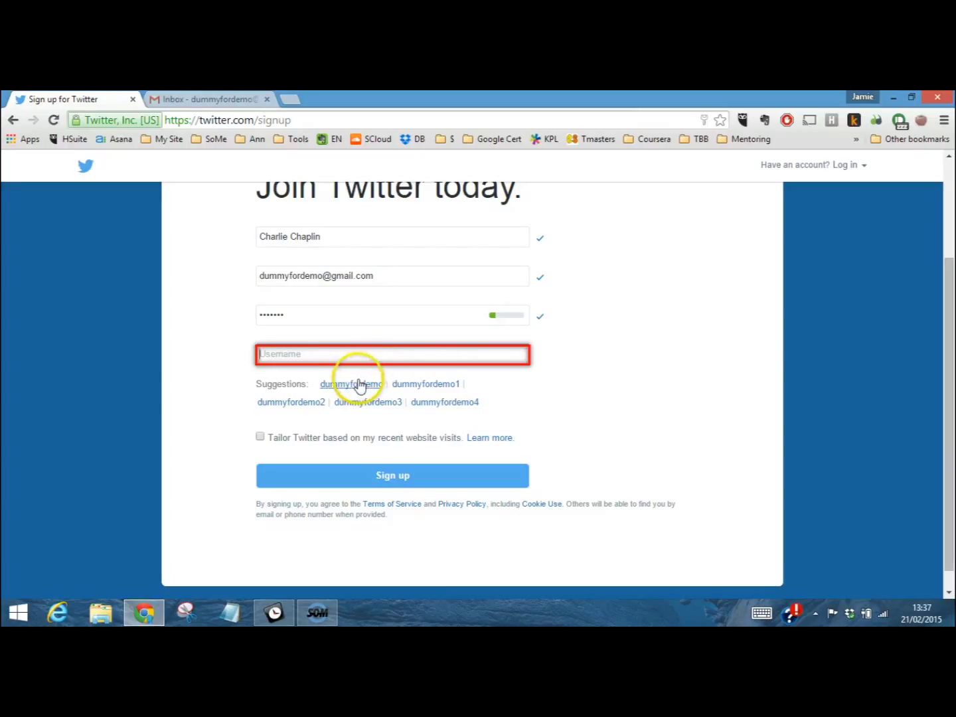
# Take the first suggested username and create the account
pyautogui.click(356, 384)
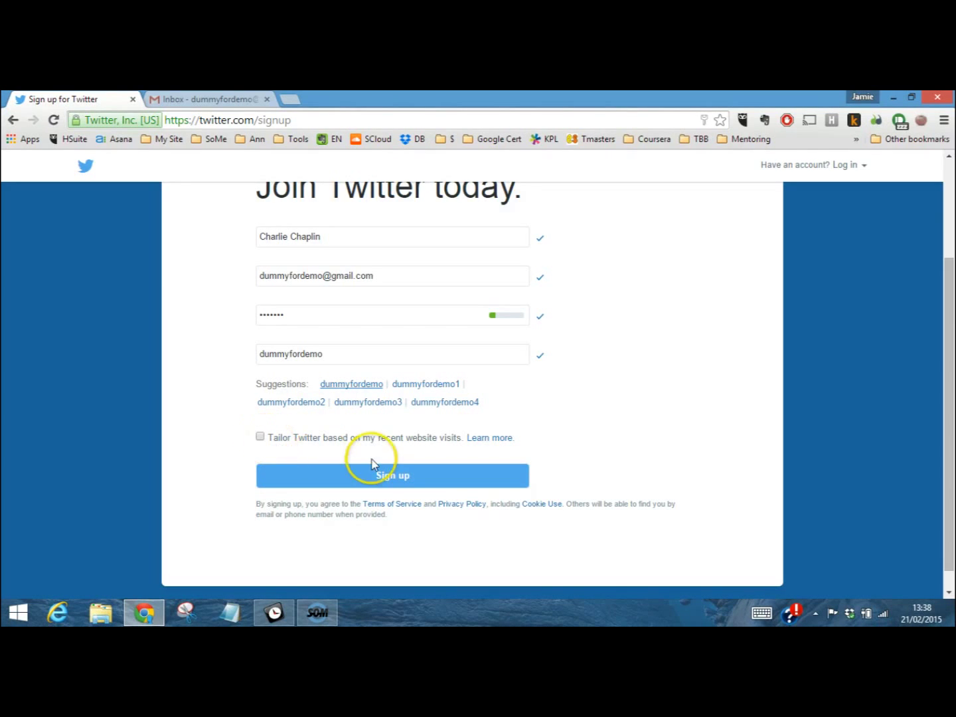
pyautogui.click(389, 475)
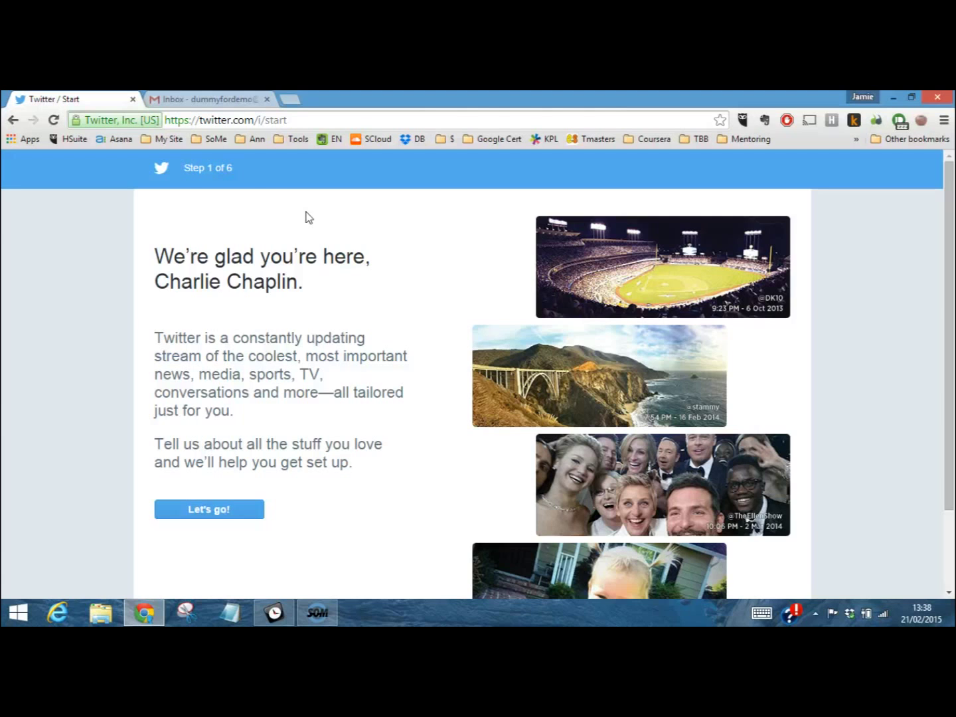
# Start setup with Let's go! and continue with Popular accounts as the interest
pyautogui.scroll(-3, 365, 388)
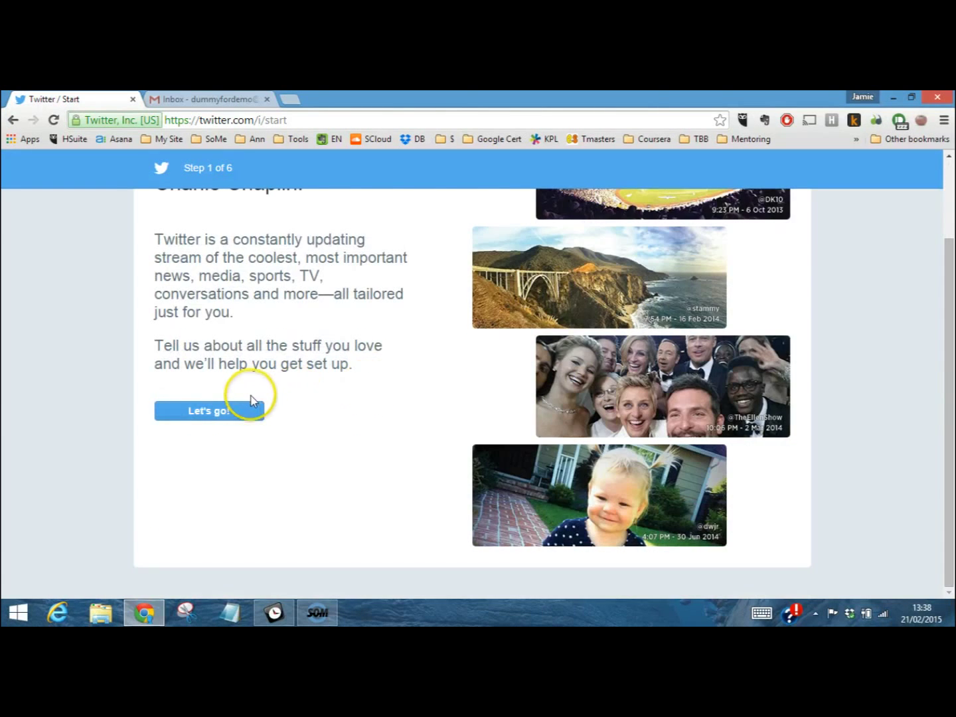
pyautogui.click(230, 412)
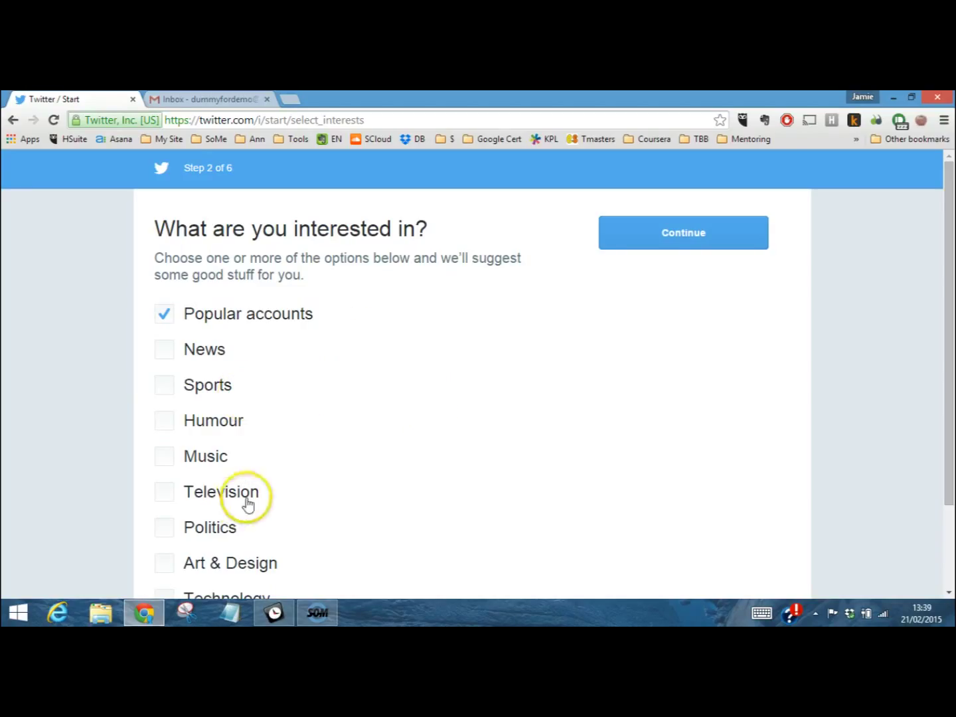
pyautogui.scroll(-3, 391, 441)
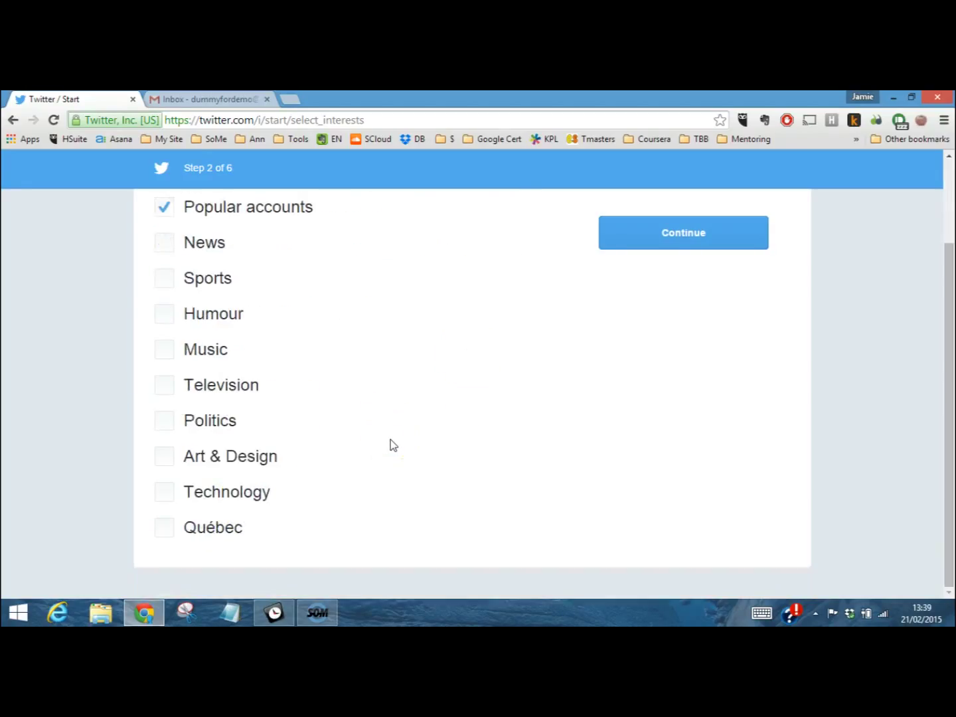
pyautogui.scroll(1, 391, 446)
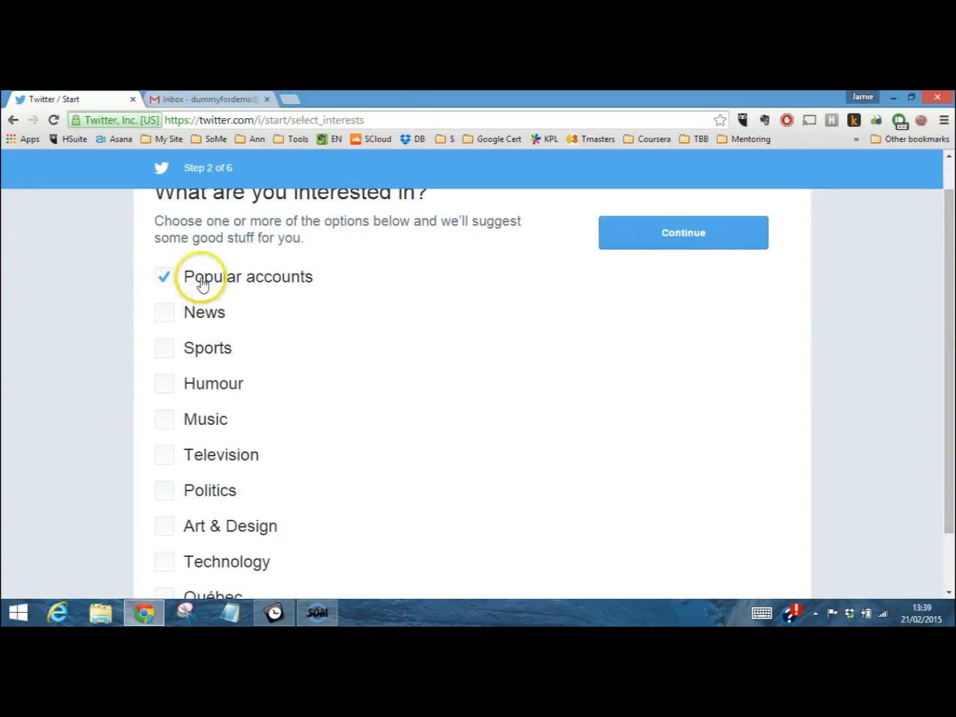
pyautogui.click(668, 245)
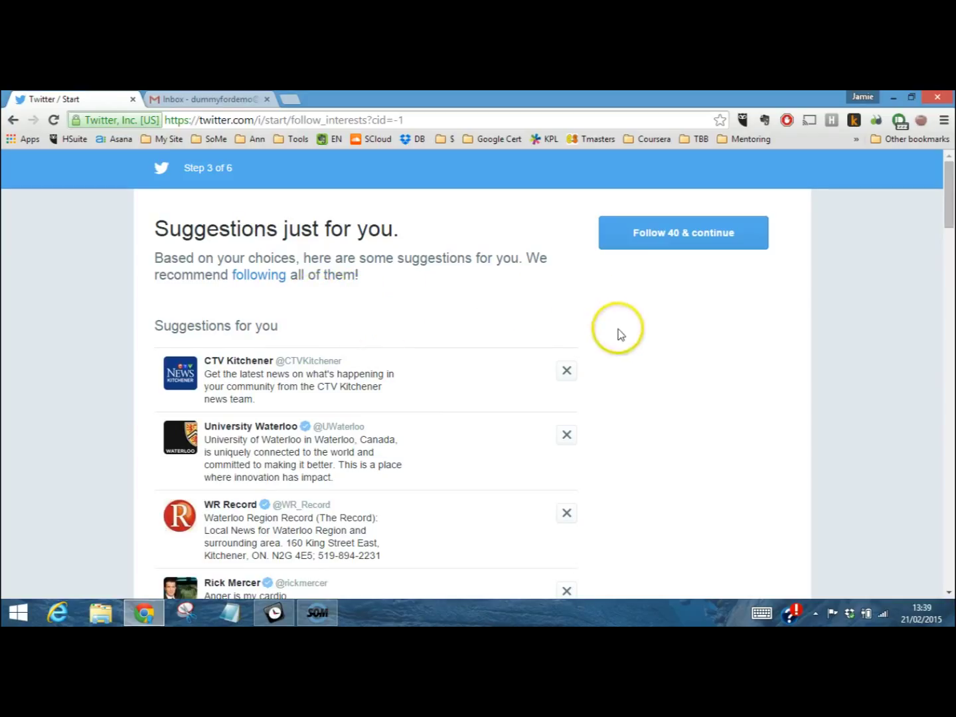
# Look through the 40 suggested accounts based on Popular accounts
pyautogui.click(621, 384)
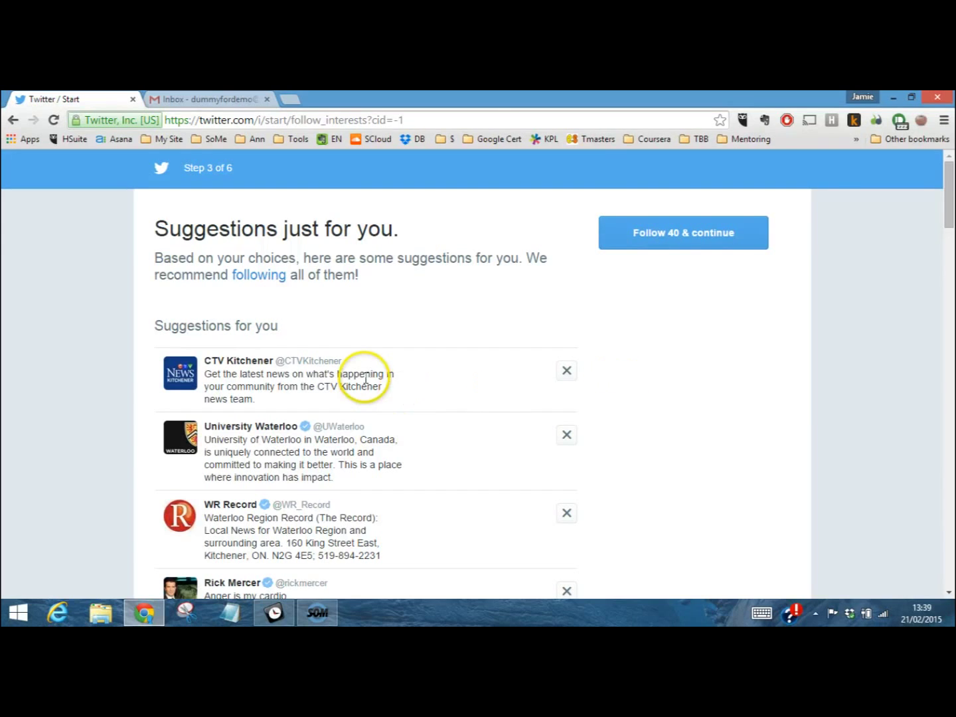
pyautogui.scroll(-3, 444, 407)
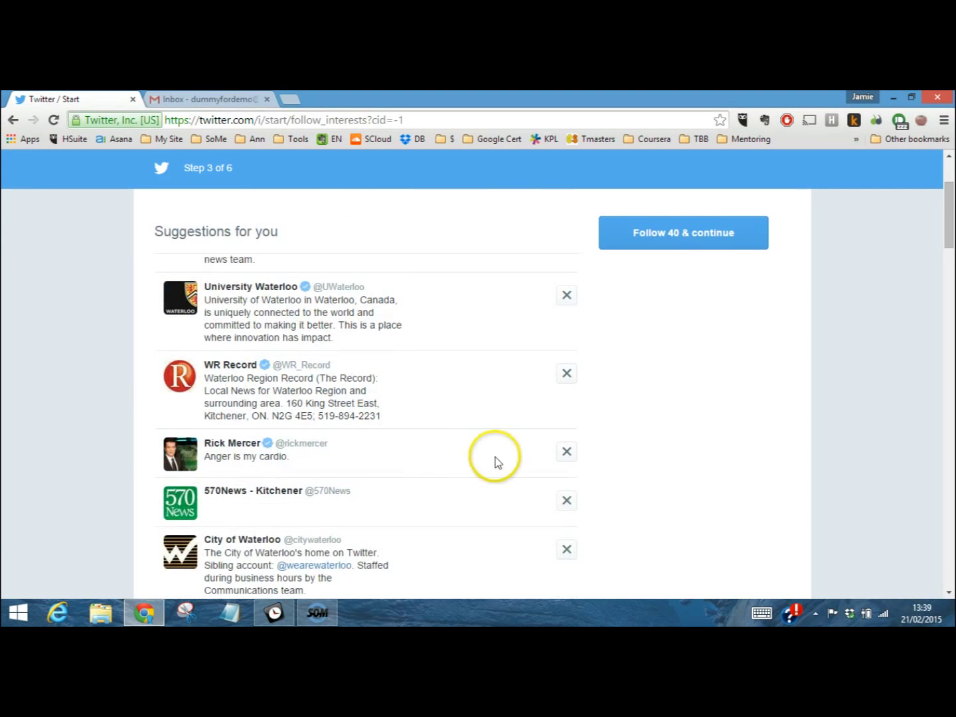
pyautogui.scroll(3, 649, 379)
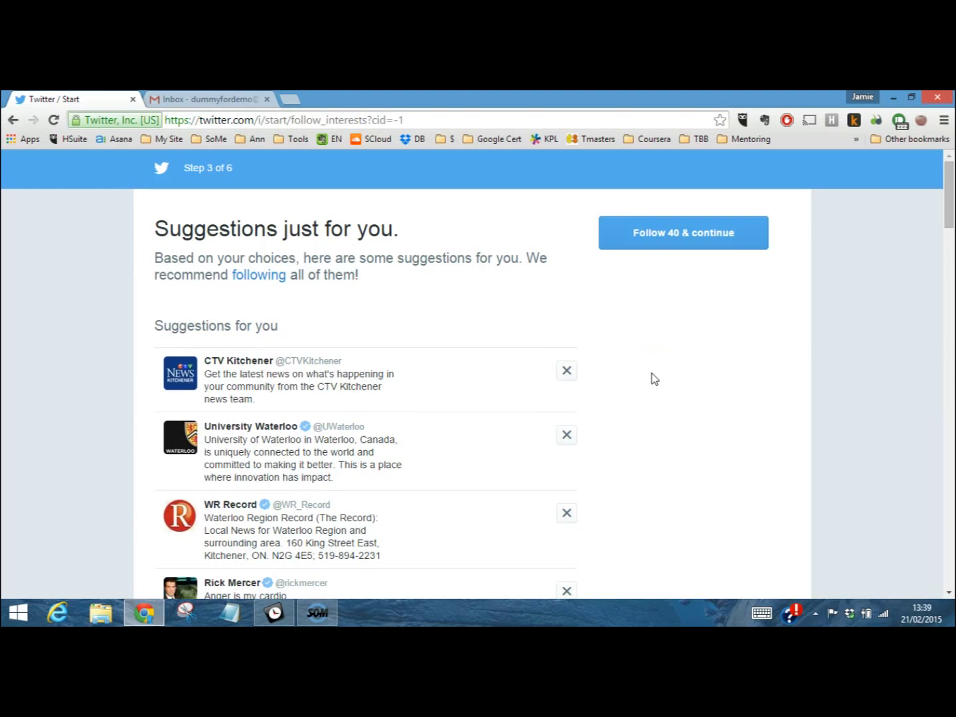
pyautogui.click(667, 247)
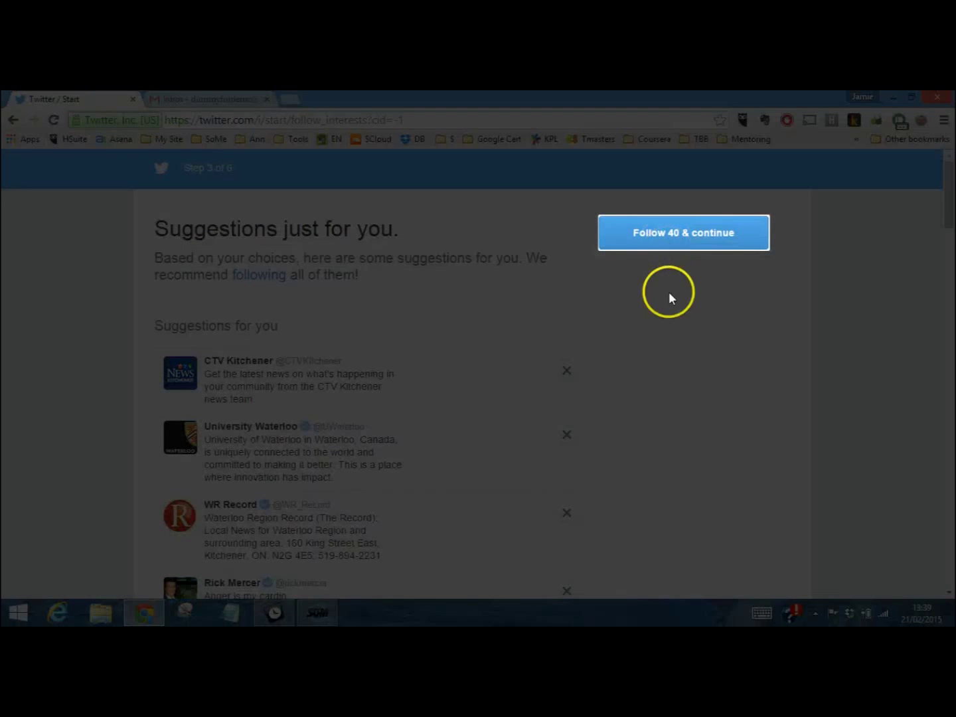
pyautogui.scroll(-3, 626, 354)
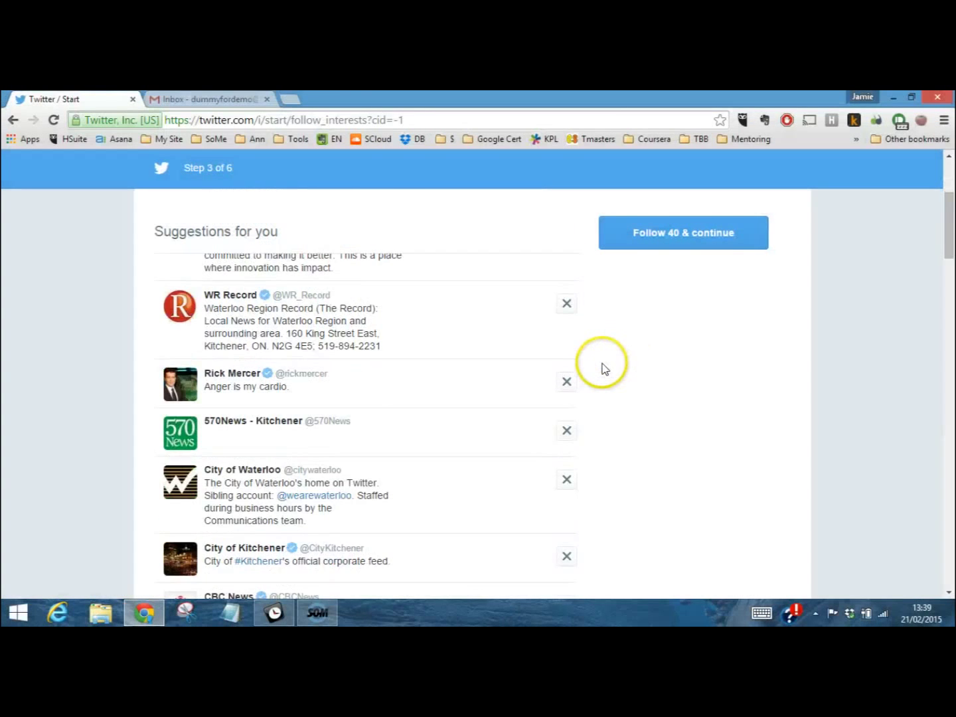
pyautogui.scroll(-6, 601, 370)
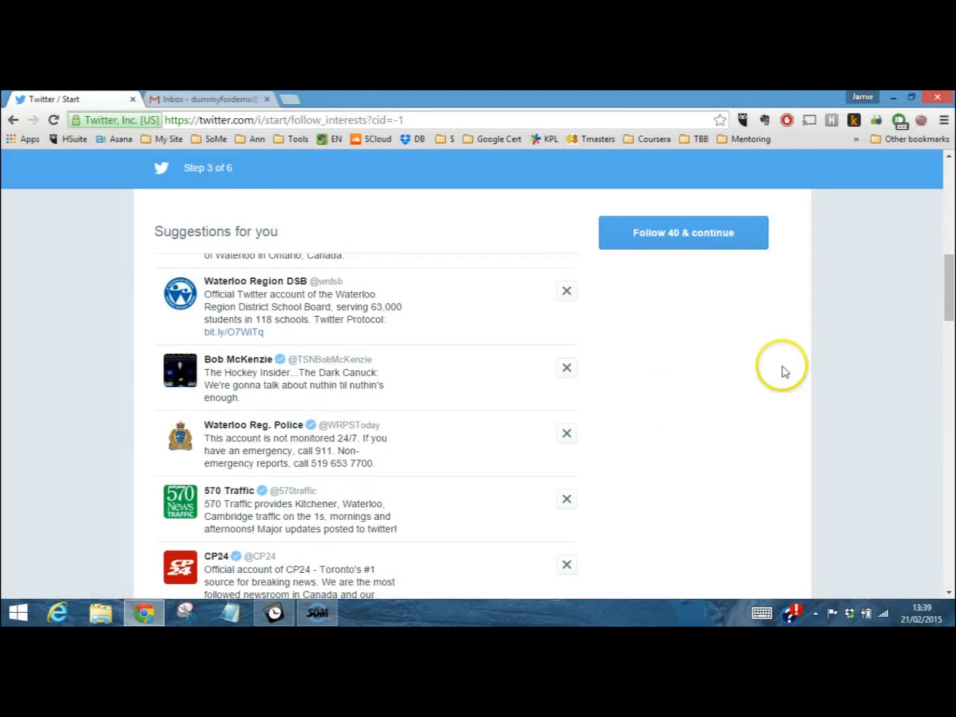
pyautogui.moveTo(949, 290); pyautogui.dragTo(950, 237)
# Remove City of Waterloo, CBC News, Waterloo Region DSB, Waterloo Reg. Police and CP24, then follow 35
pyautogui.click(567, 309)
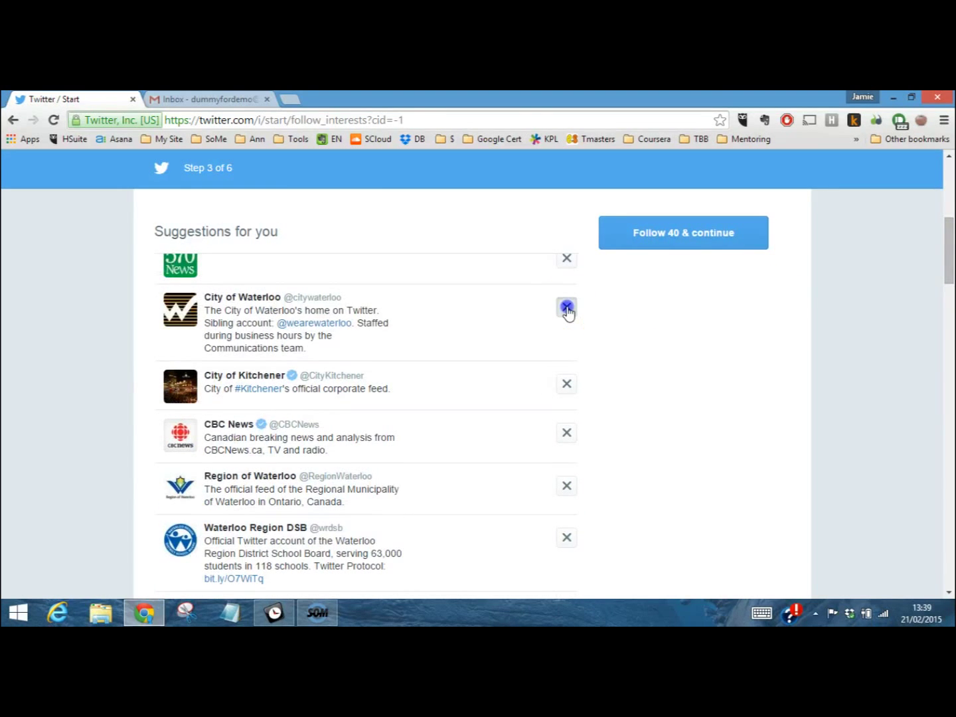
pyautogui.click(569, 356)
pyautogui.click(567, 407)
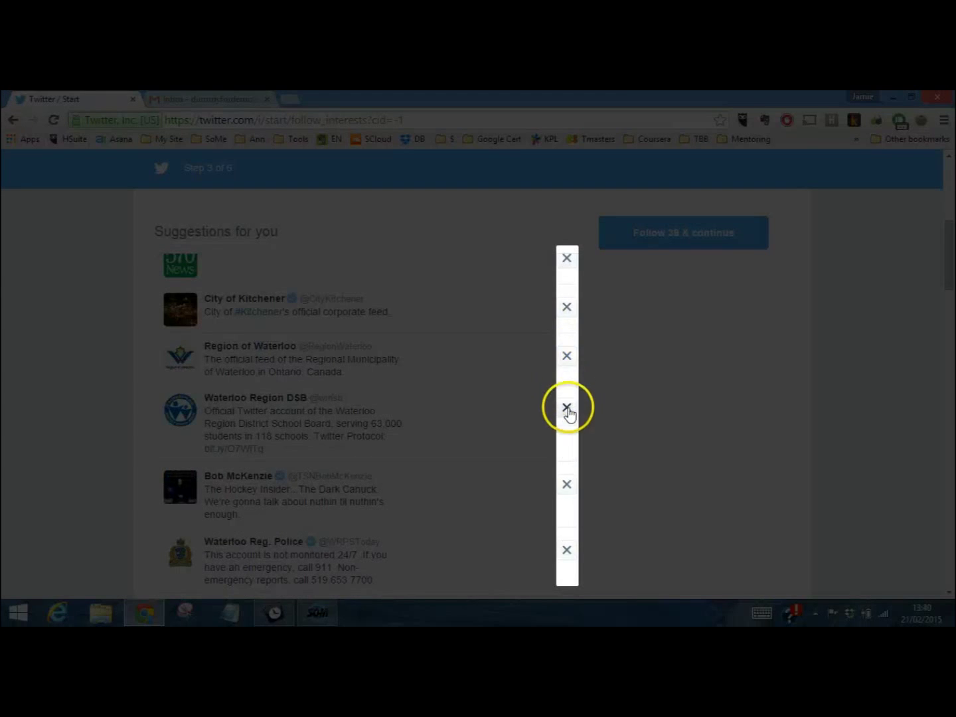
pyautogui.click(567, 473)
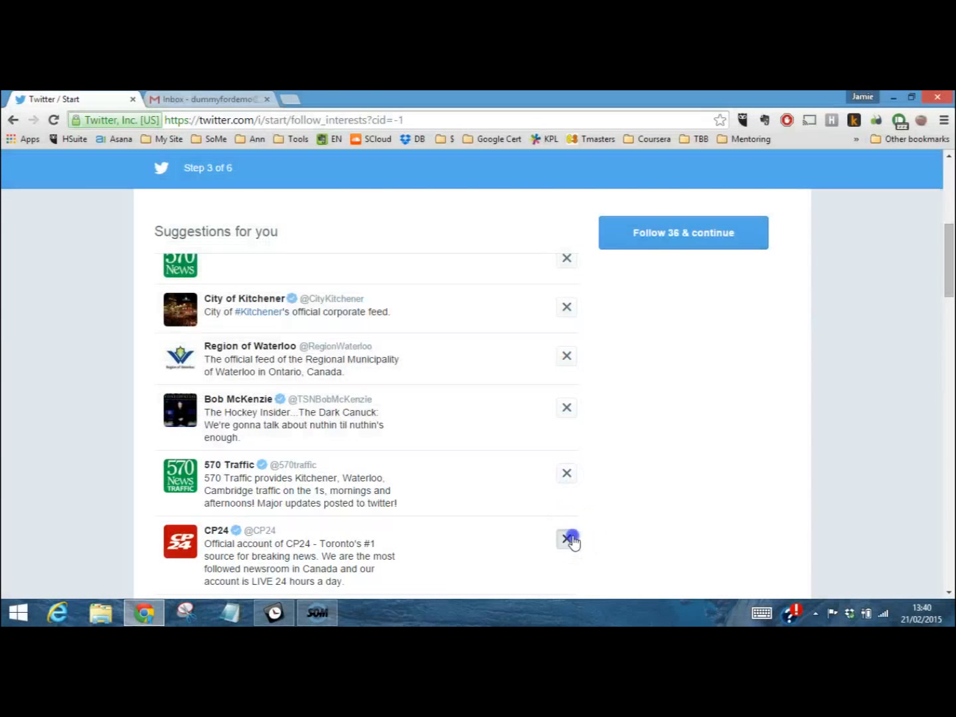
pyautogui.click(571, 540)
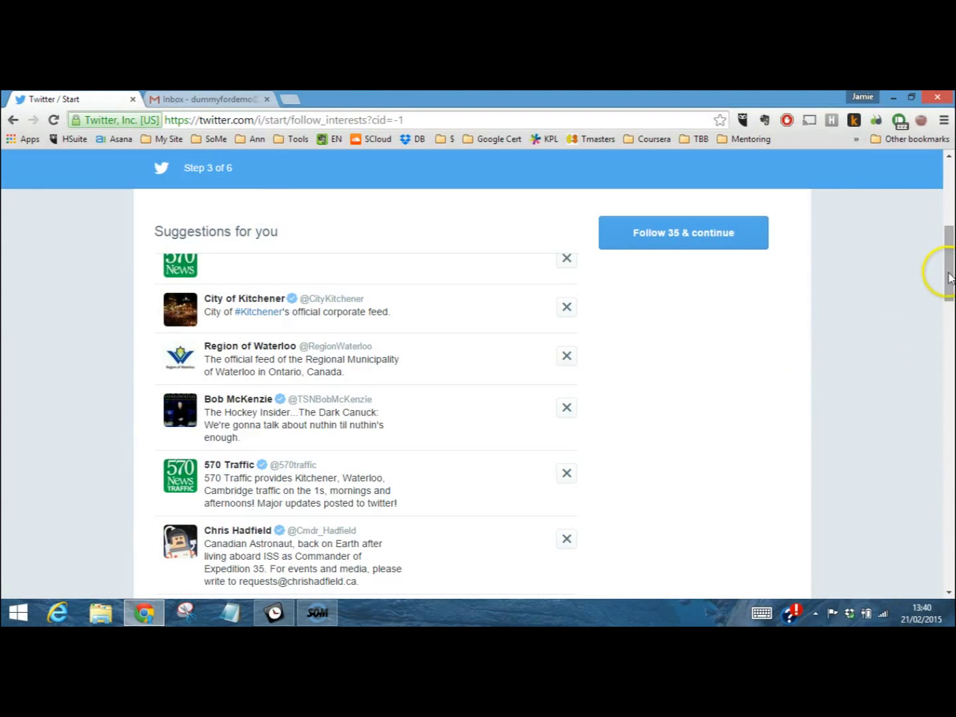
pyautogui.moveTo(949, 274); pyautogui.dragTo(950, 193)
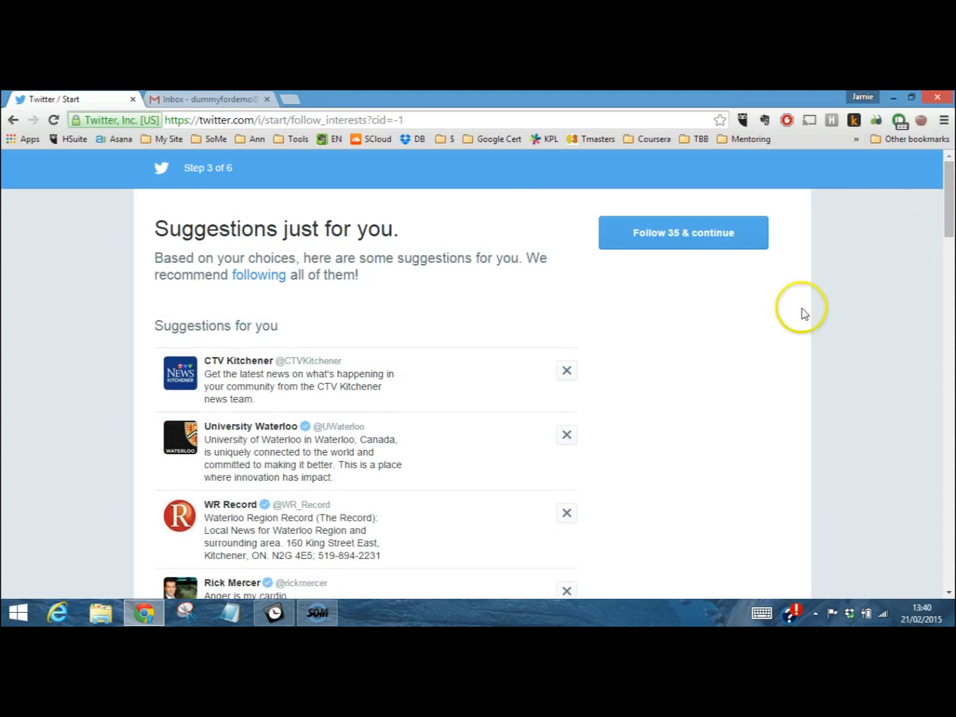
pyautogui.click(675, 245)
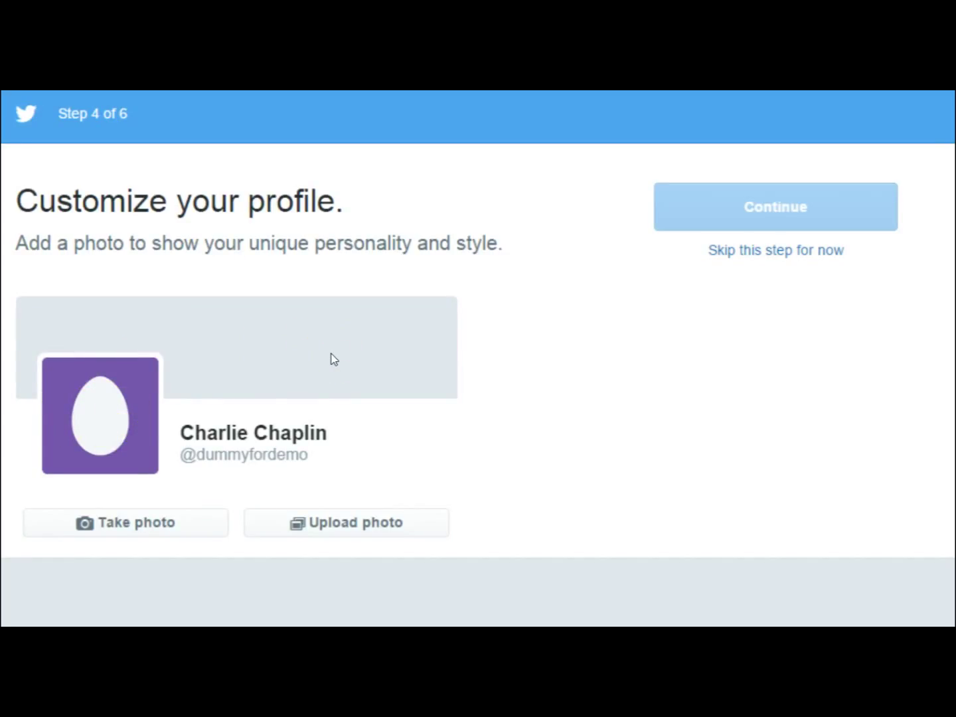
# Skip the profile photo on the Customize your profile step
pyautogui.moveTo(323, 529)
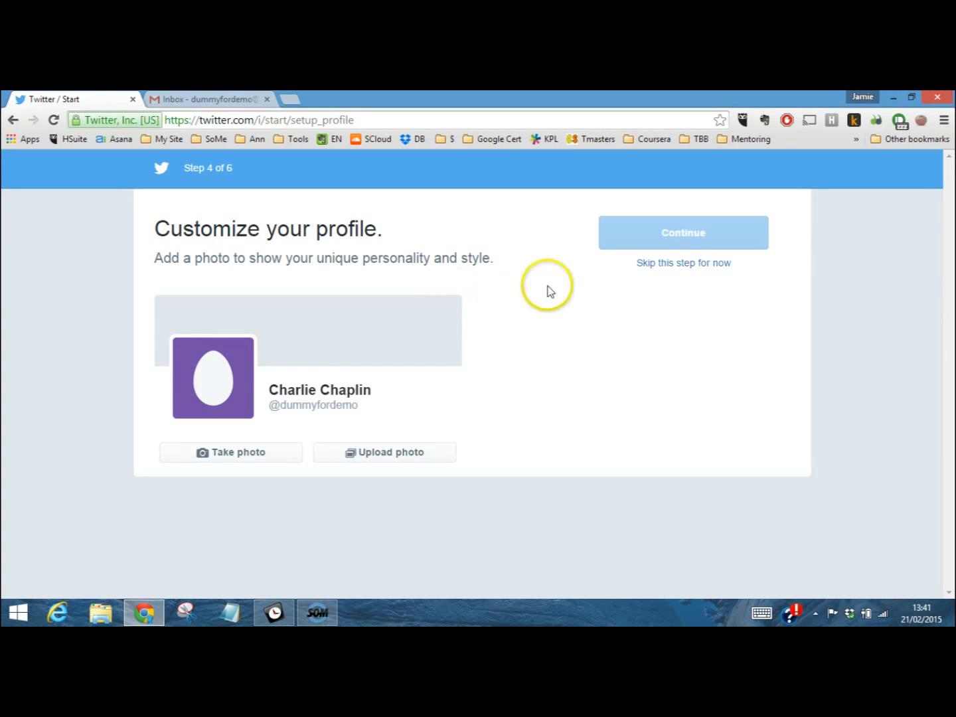
pyautogui.click(676, 272)
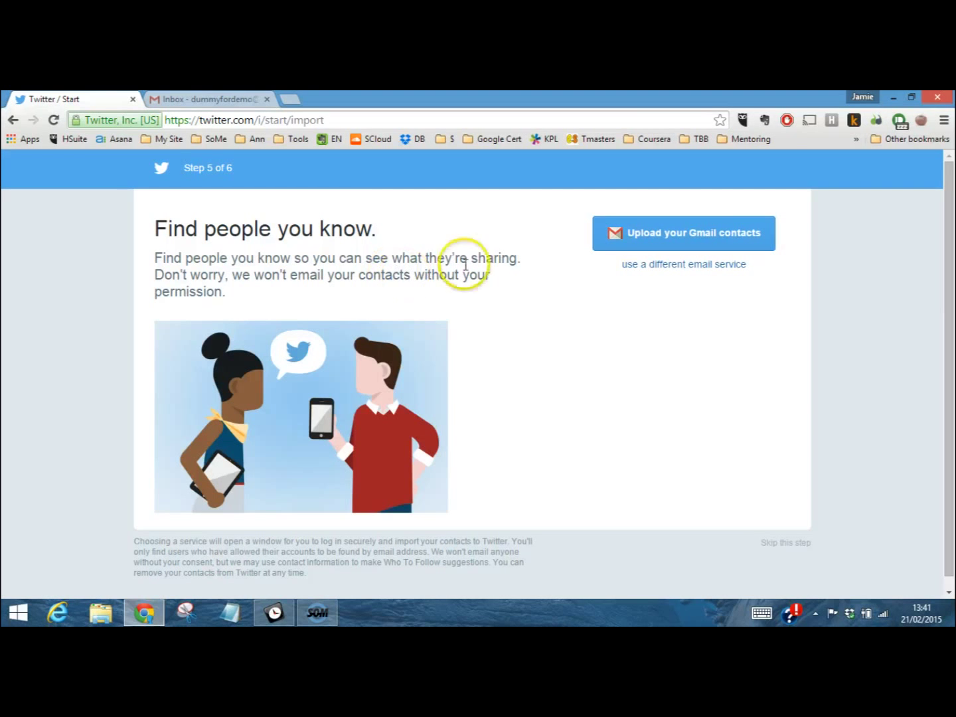
# Look at the other email services for contact import, then skip importing contacts
pyautogui.scroll(-1, 552, 306)
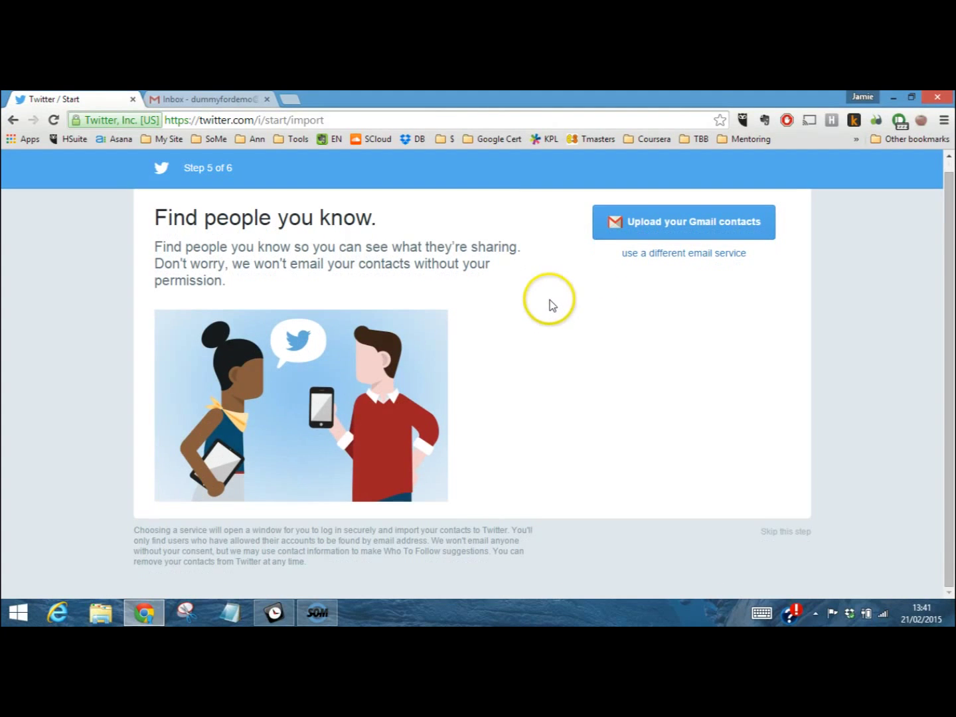
pyautogui.scroll(1, 551, 305)
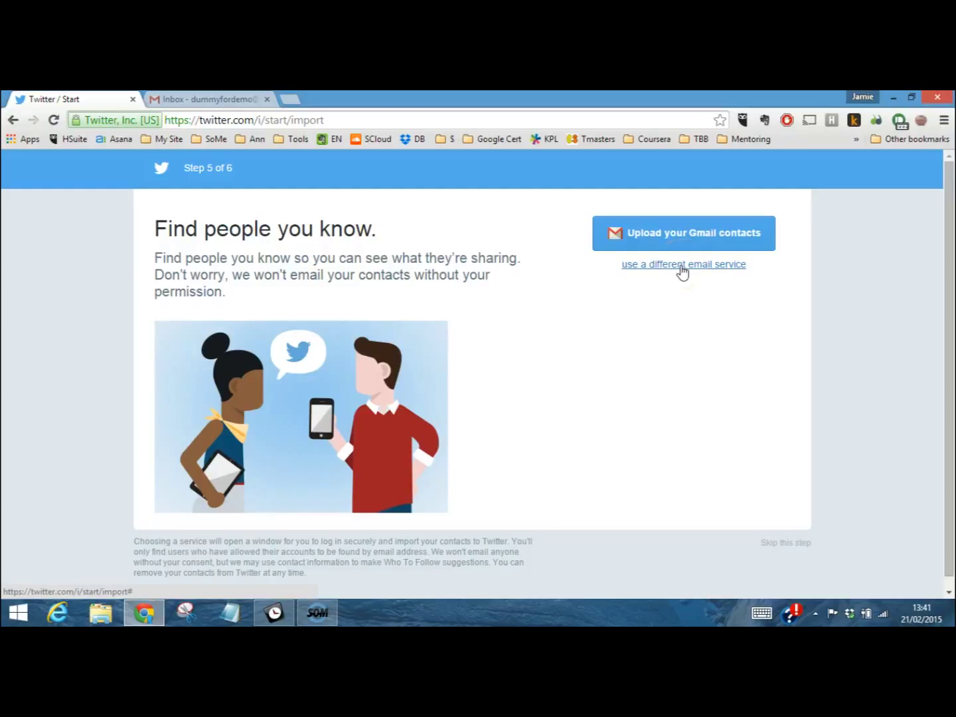
pyautogui.click(682, 266)
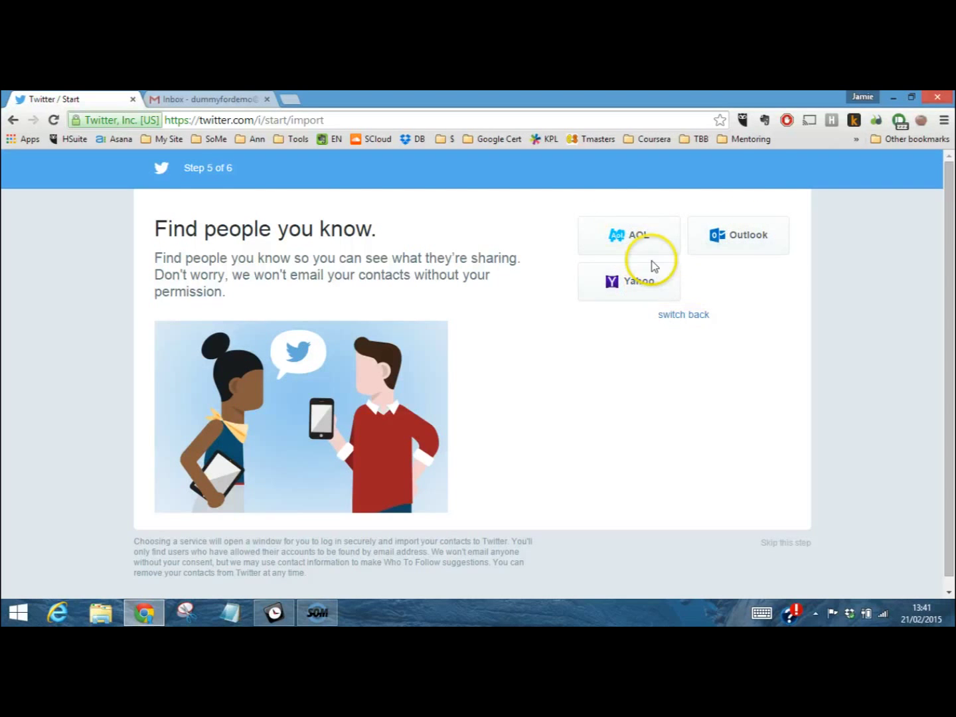
pyautogui.click(684, 315)
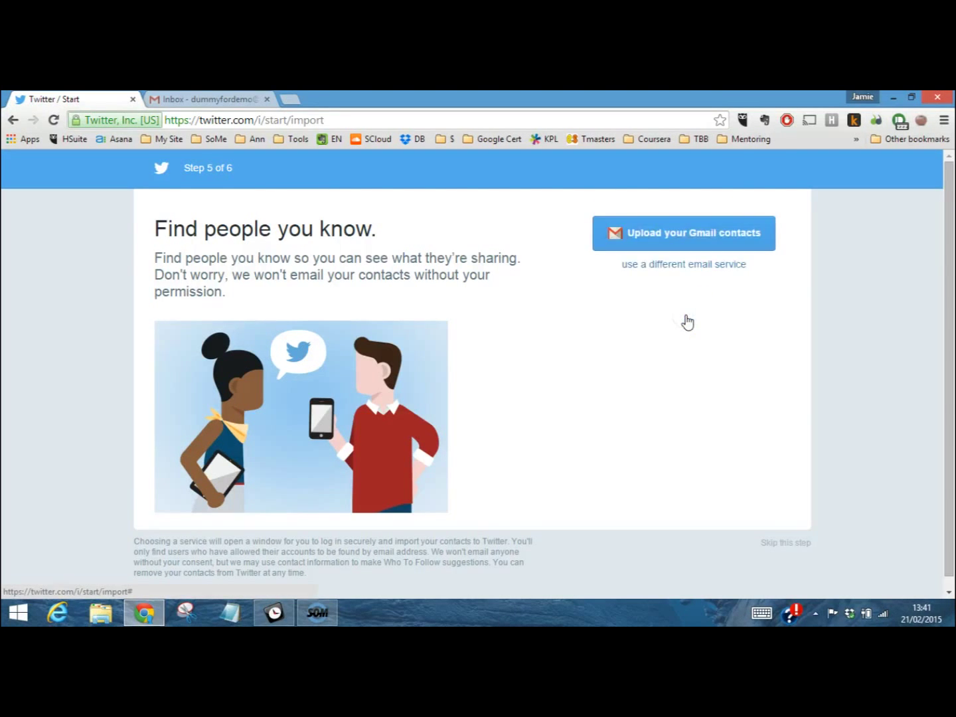
pyautogui.scroll(-1, 583, 363)
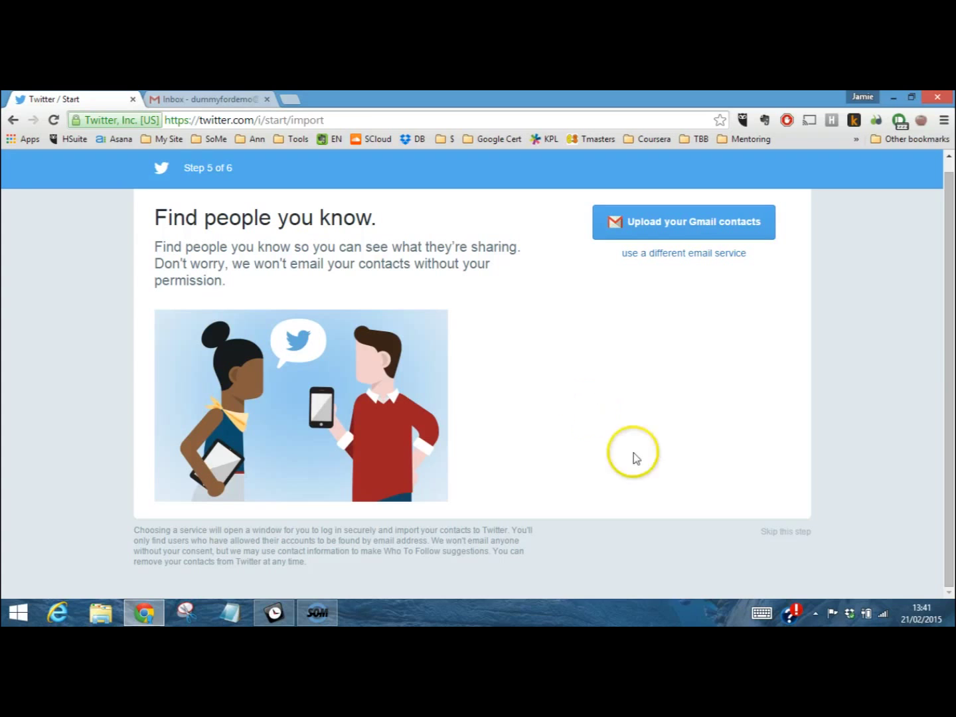
pyautogui.click(788, 532)
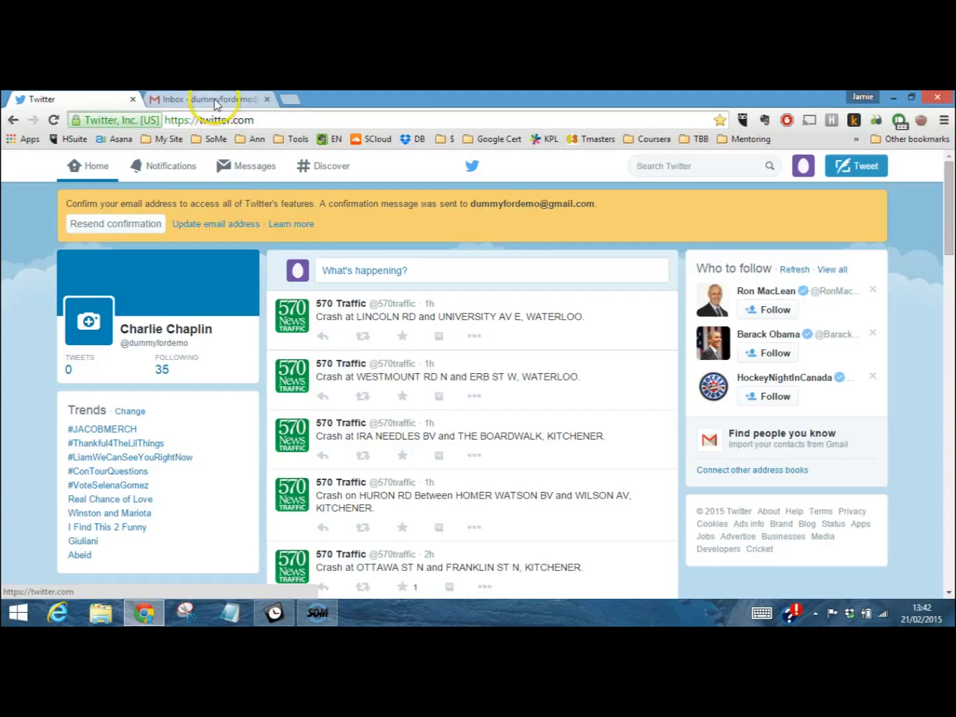
# Confirm the account via the 'Confirm your Twitter account' email in Gmail's Social tab
pyautogui.click(215, 101)
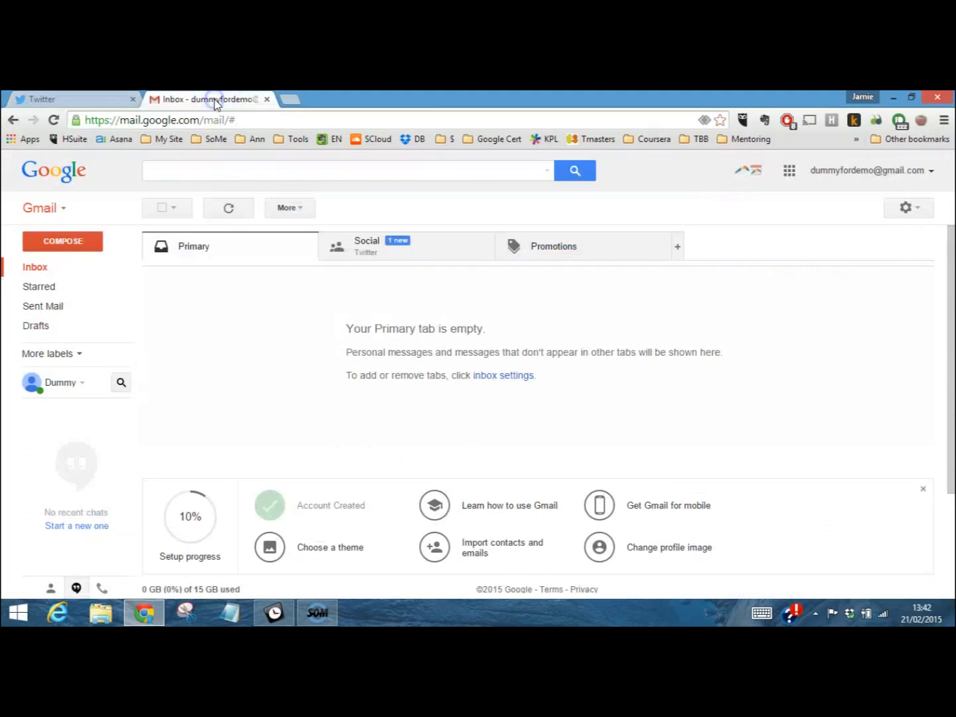
pyautogui.click(386, 247)
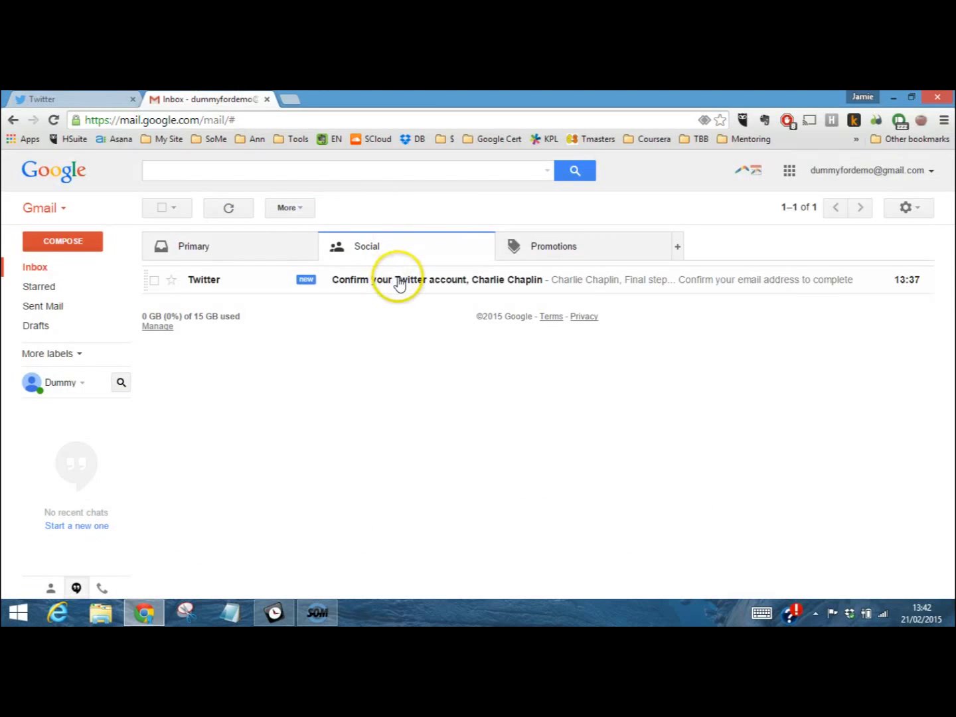
pyautogui.click(397, 282)
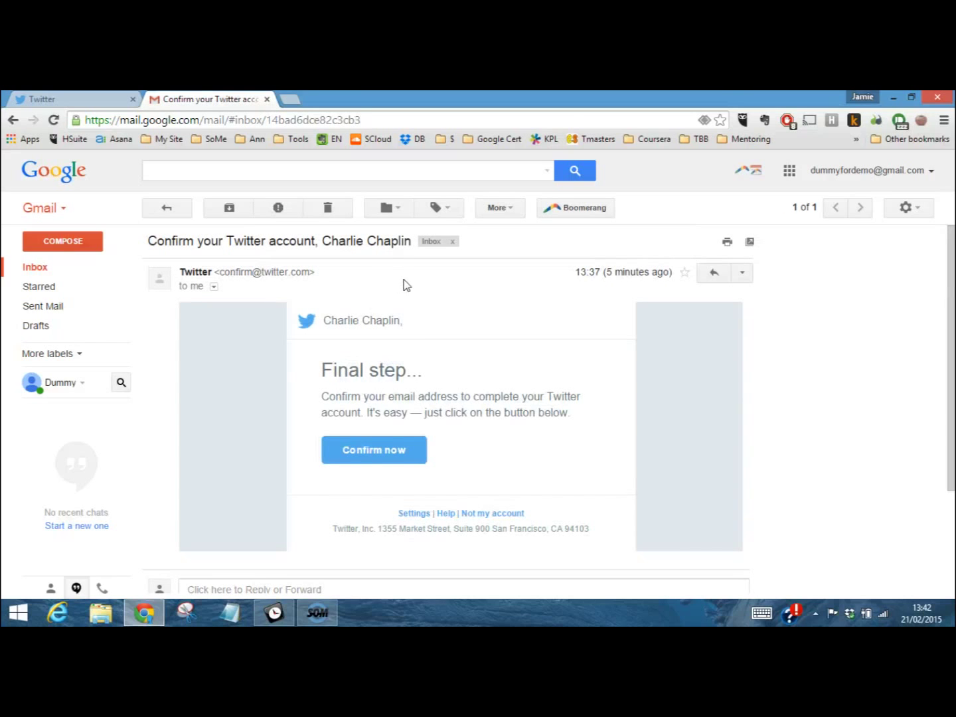
pyautogui.click(374, 455)
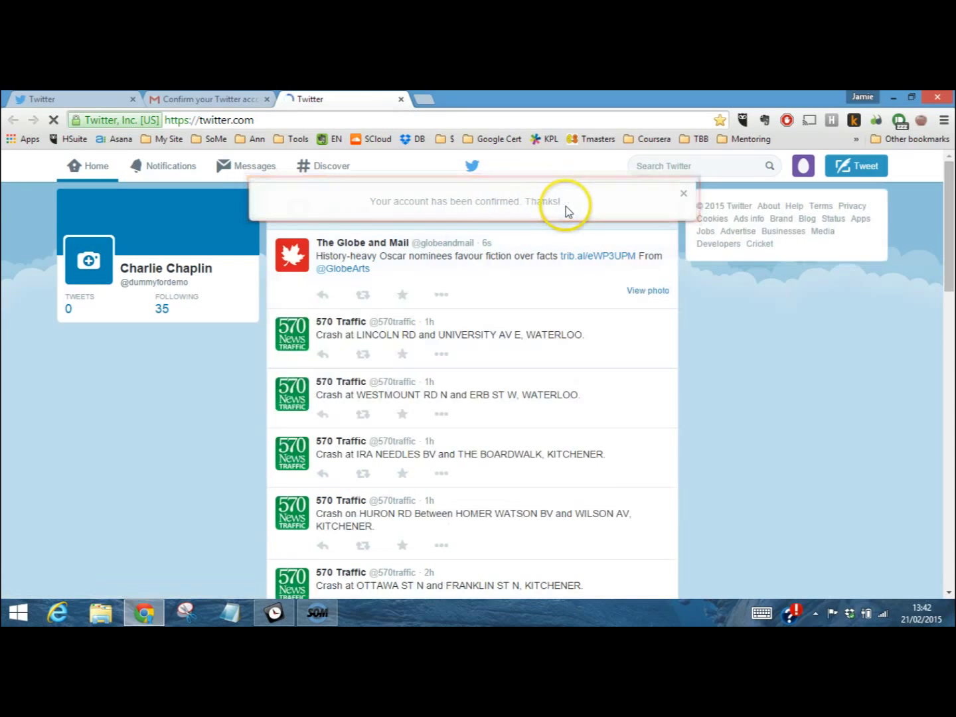
# Close the account-confirmed notice and expand the 'What's happening?' tweet box
pyautogui.click(684, 194)
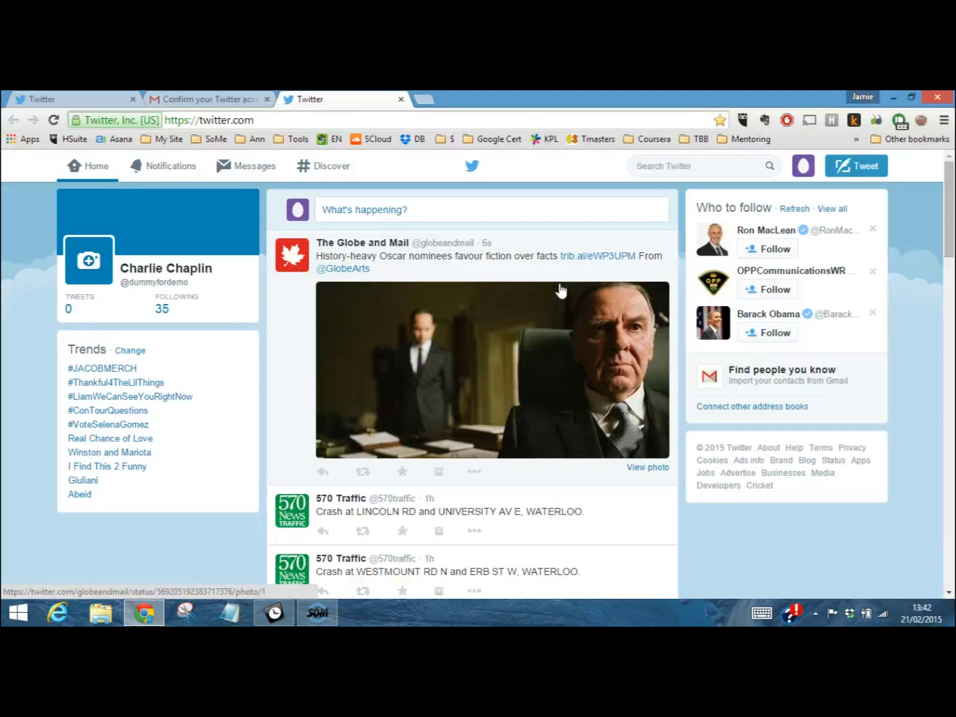
pyautogui.click(318, 272)
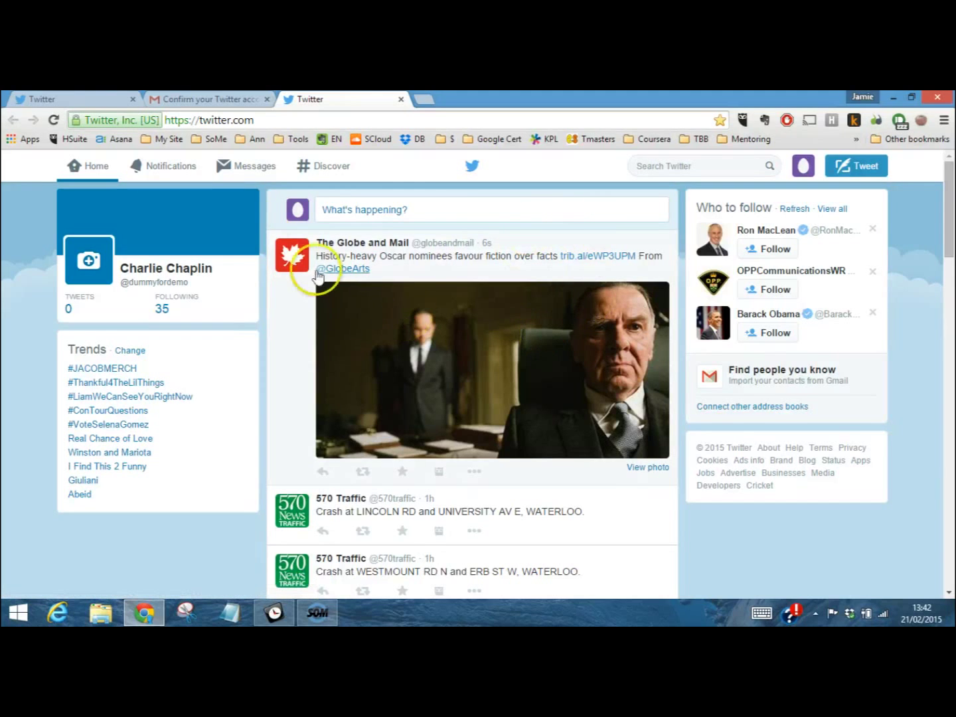
pyautogui.click(452, 209)
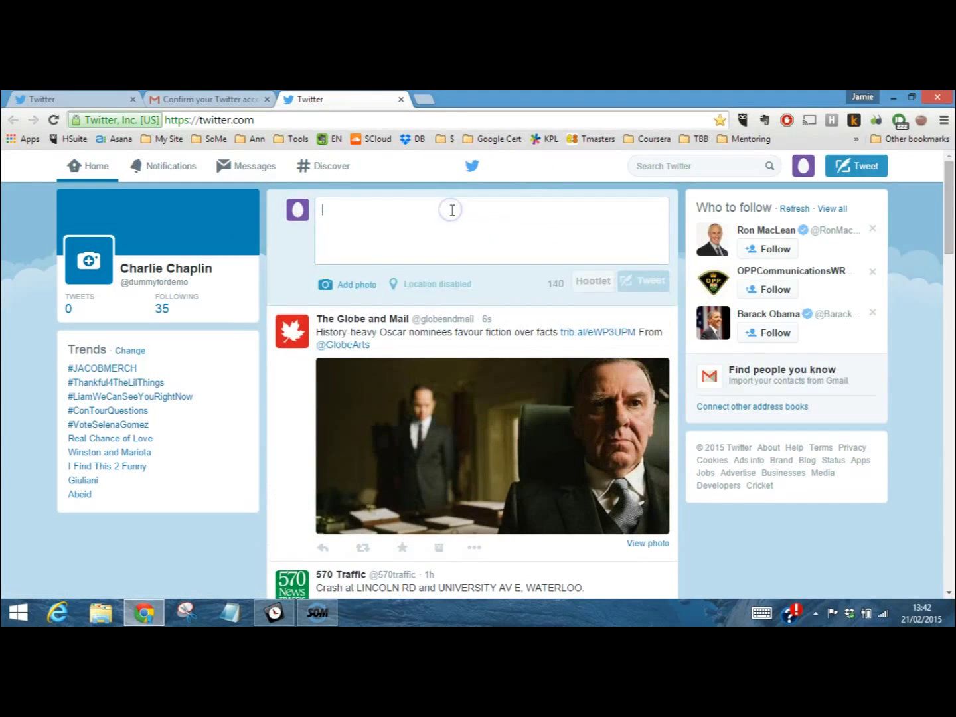
pyautogui.click(501, 207)
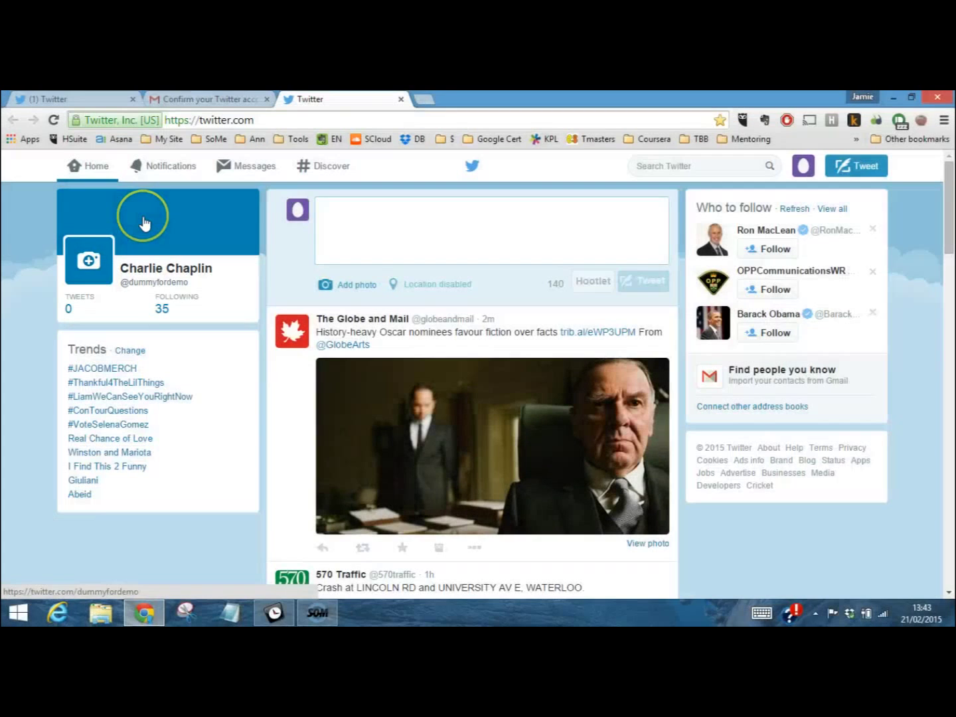
# Go to Settings from the avatar menu and show the Email notifications page
pyautogui.click(803, 167)
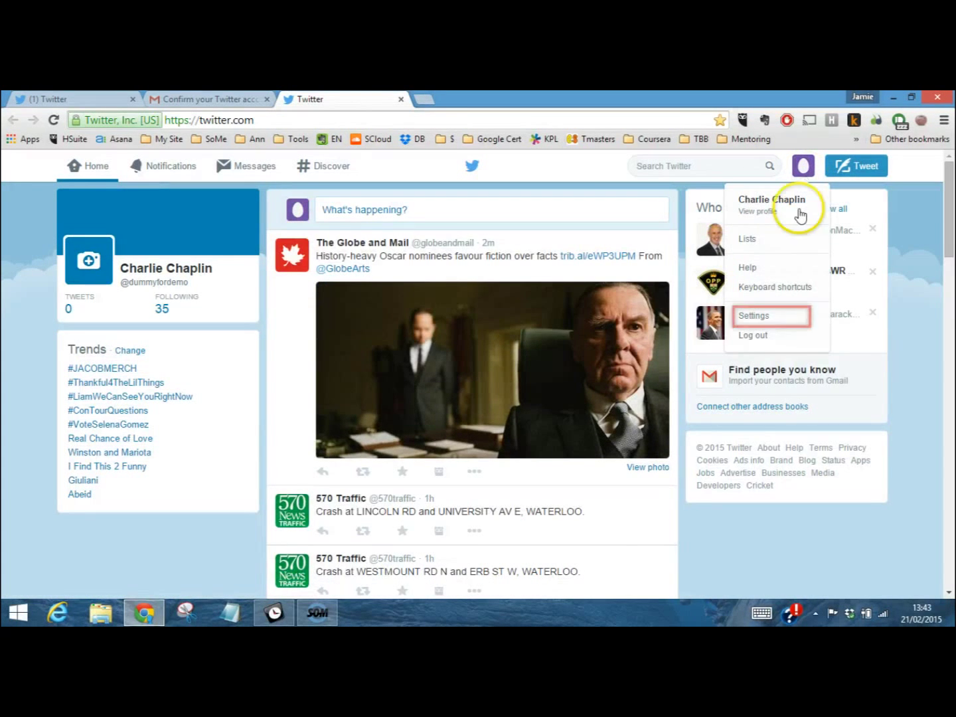
pyautogui.click(776, 314)
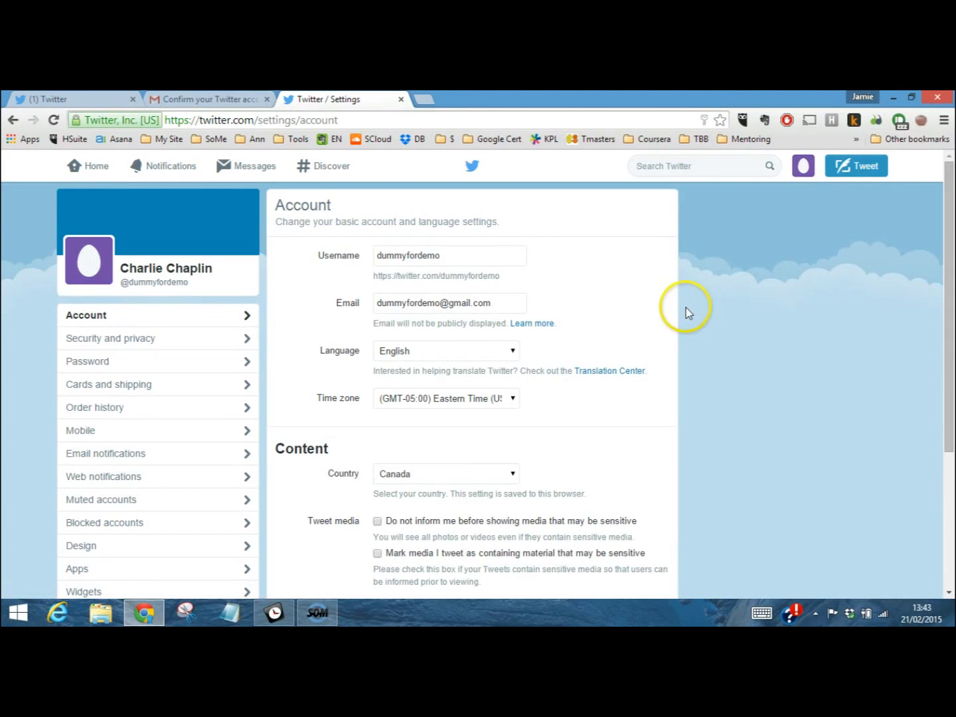
pyautogui.scroll(-1, 702, 403)
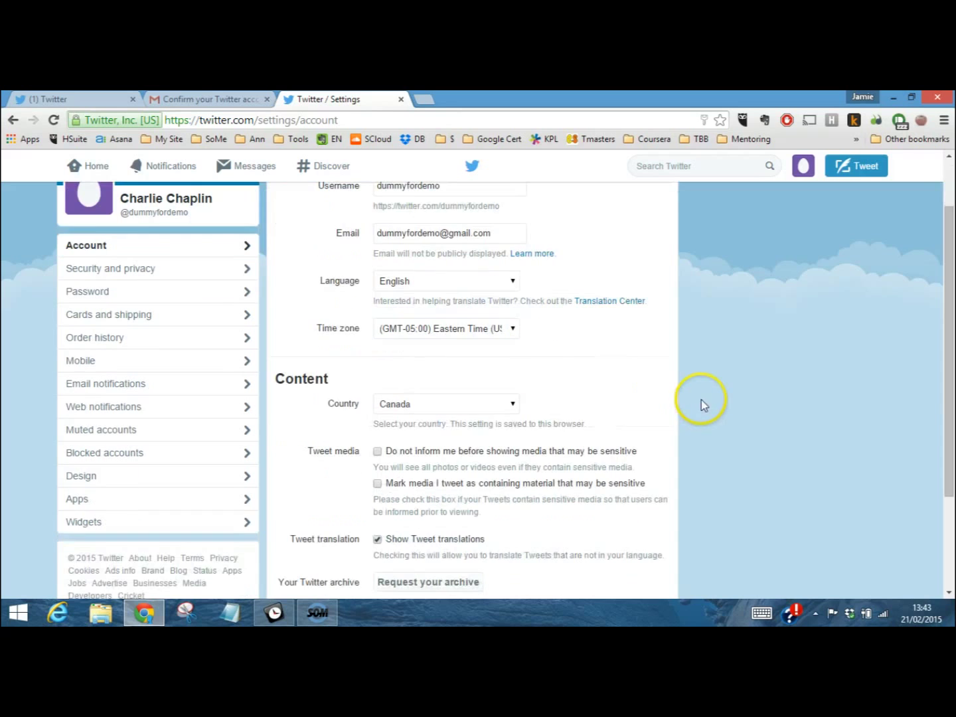
pyautogui.scroll(-1, 698, 410)
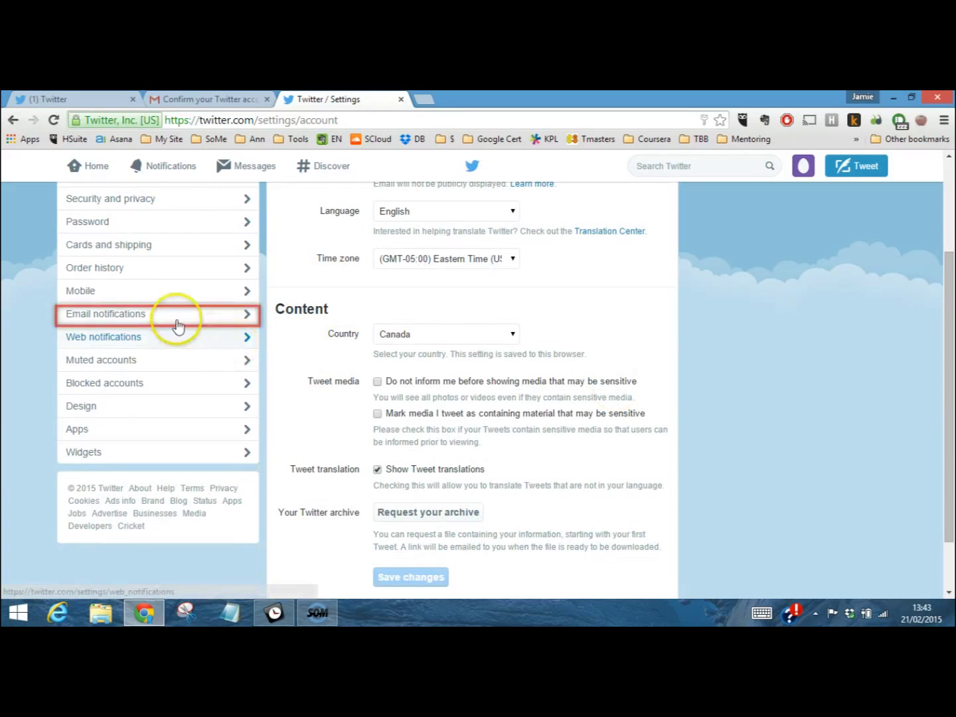
pyautogui.click(130, 318)
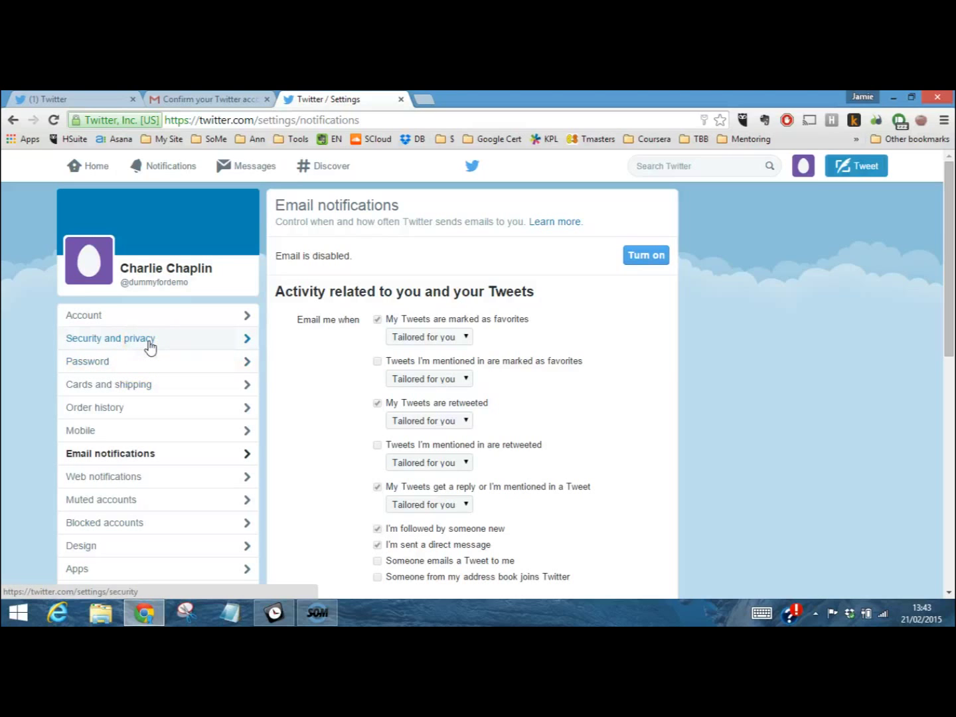
# Review Security and privacy: login verification off, photo tagging by anyone, tweets unprotected
pyautogui.click(148, 340)
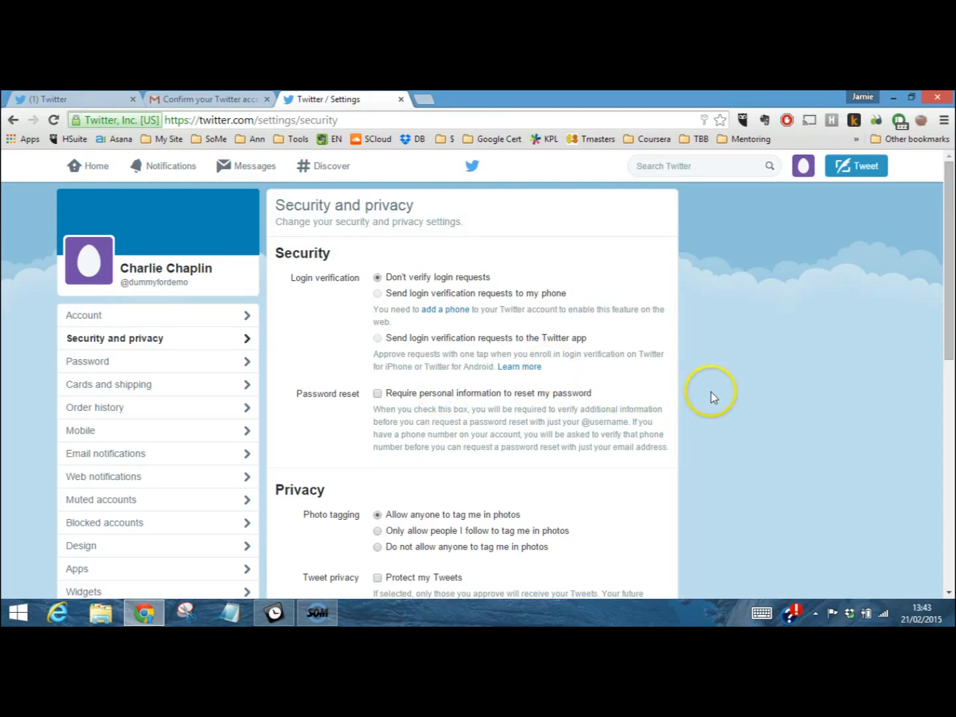
pyautogui.scroll(-1, 711, 391)
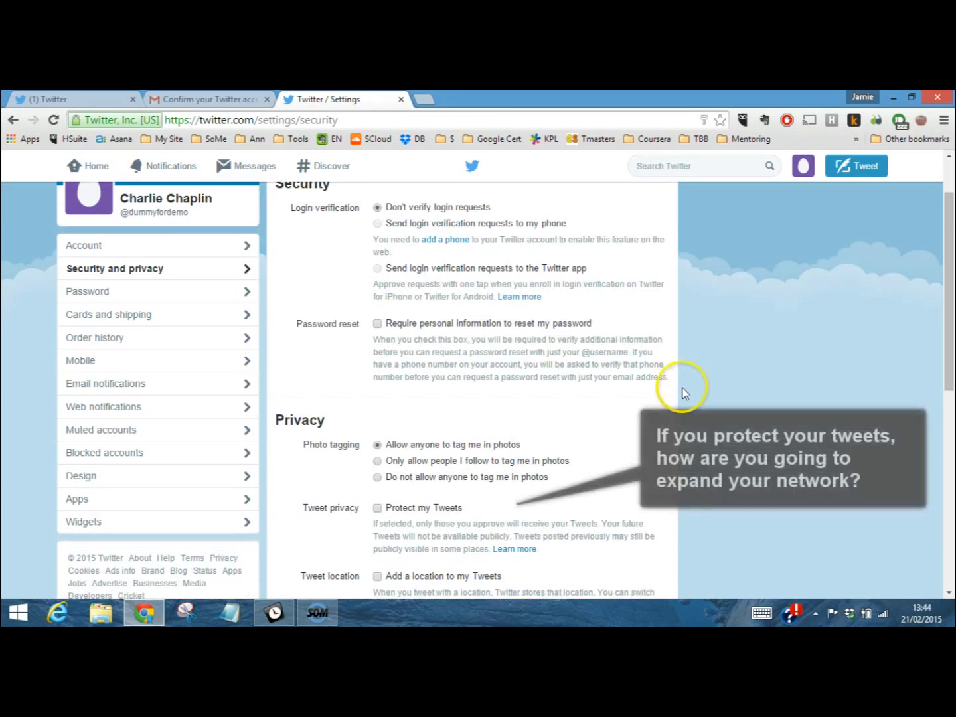
pyautogui.click(196, 313)
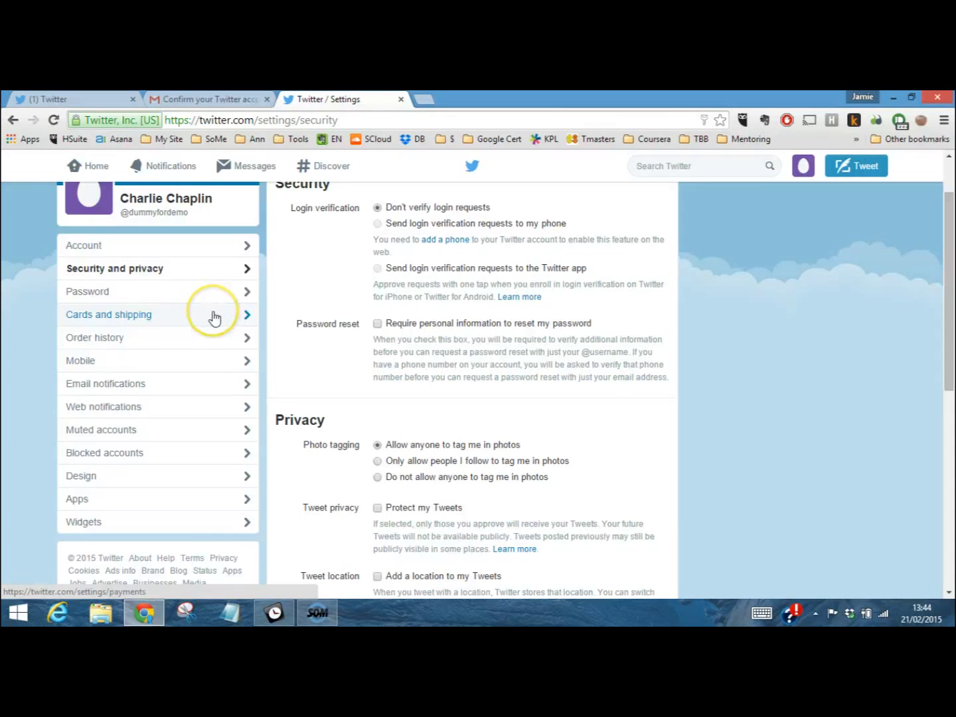
pyautogui.scroll(1, 213, 316)
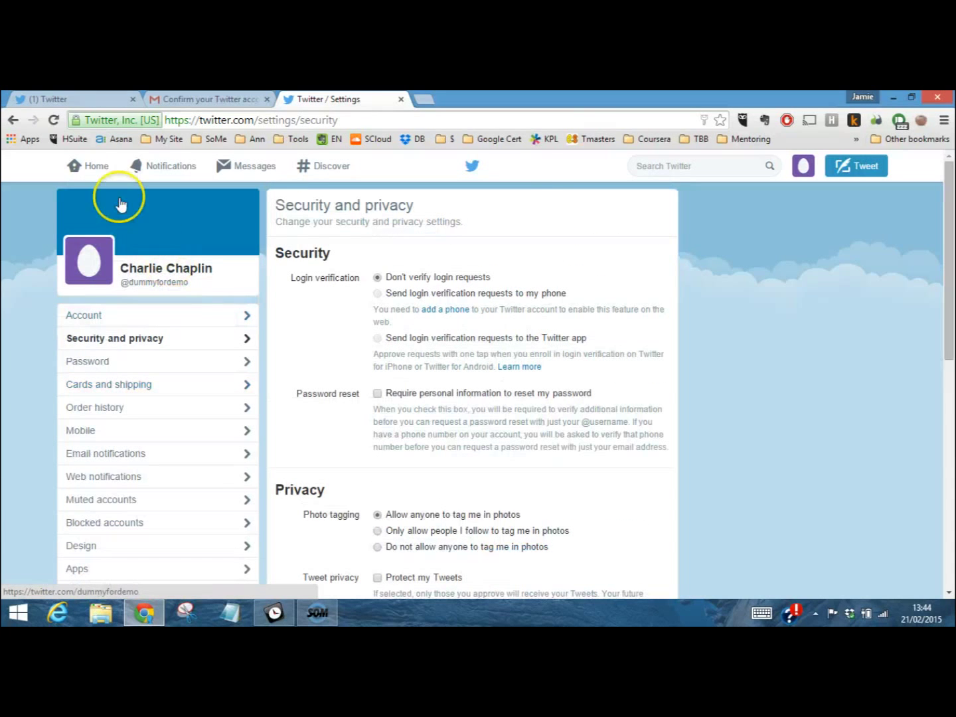
# Go from the home timeline to Notifications, then open a blank Compose new Tweet dialog
pyautogui.click(91, 171)
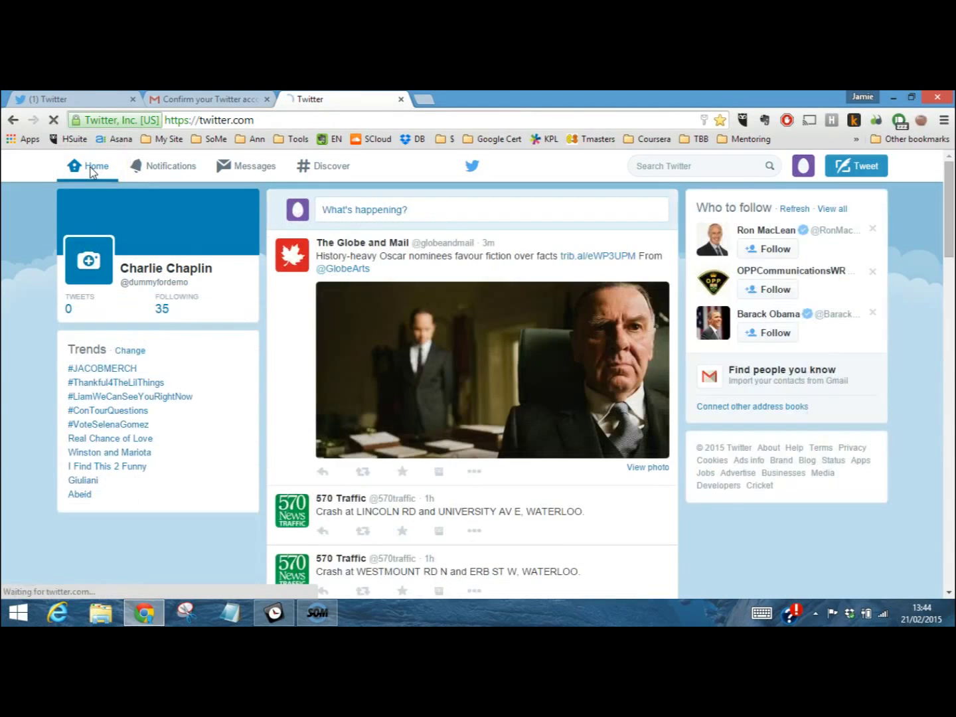
pyautogui.click(154, 171)
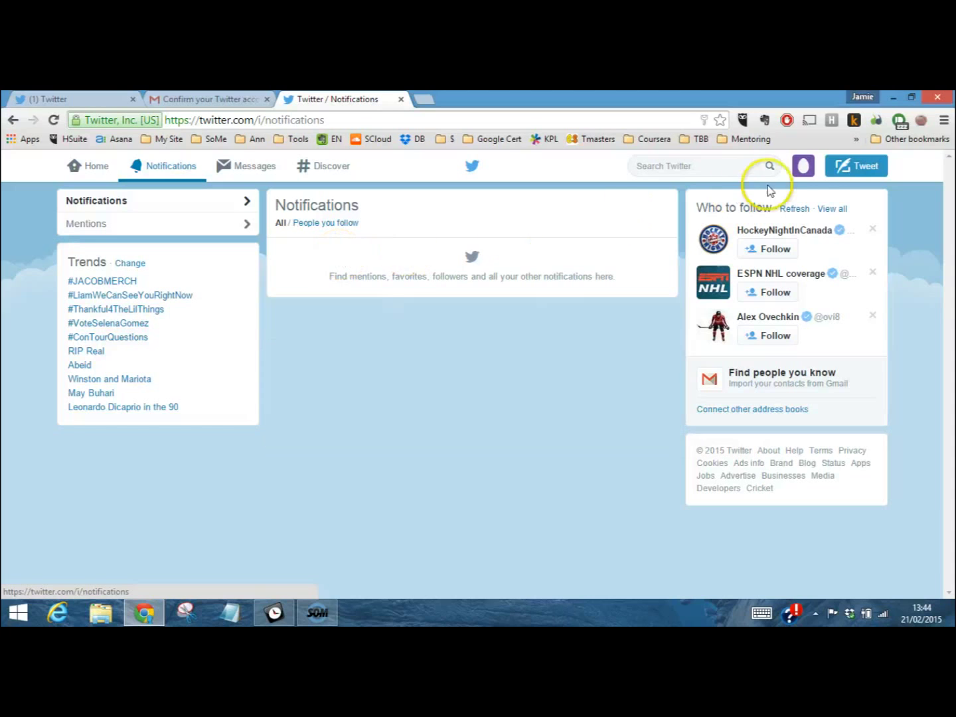
pyautogui.click(846, 169)
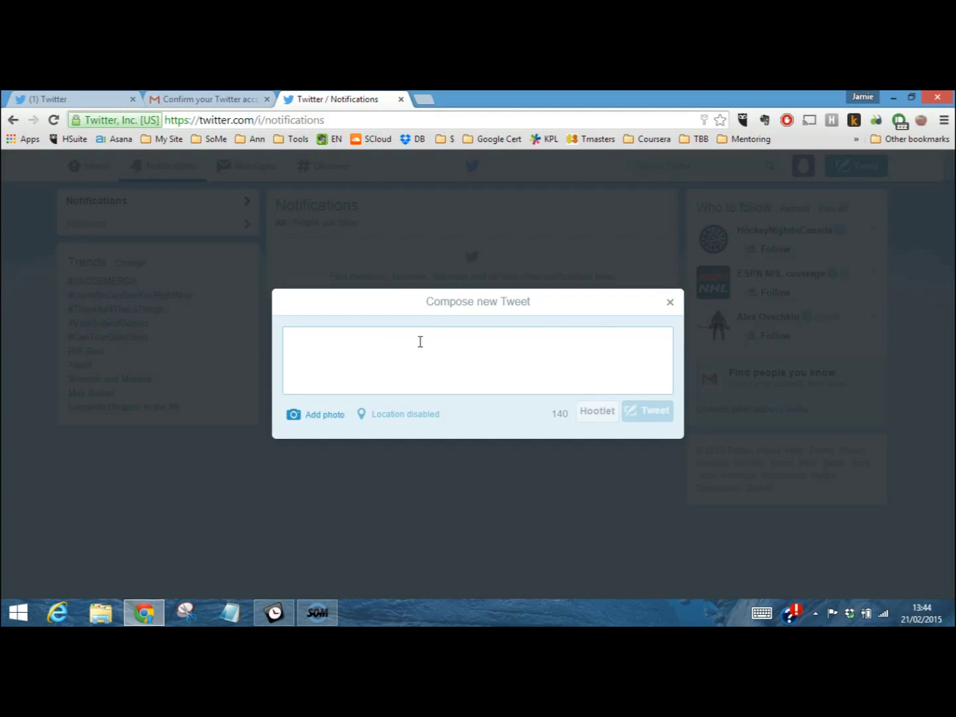
# Tweet 'Hello, this is my first tweet!' with the typo corrected, then load it into the home timeline
pyautogui.write('Hello, this is m')
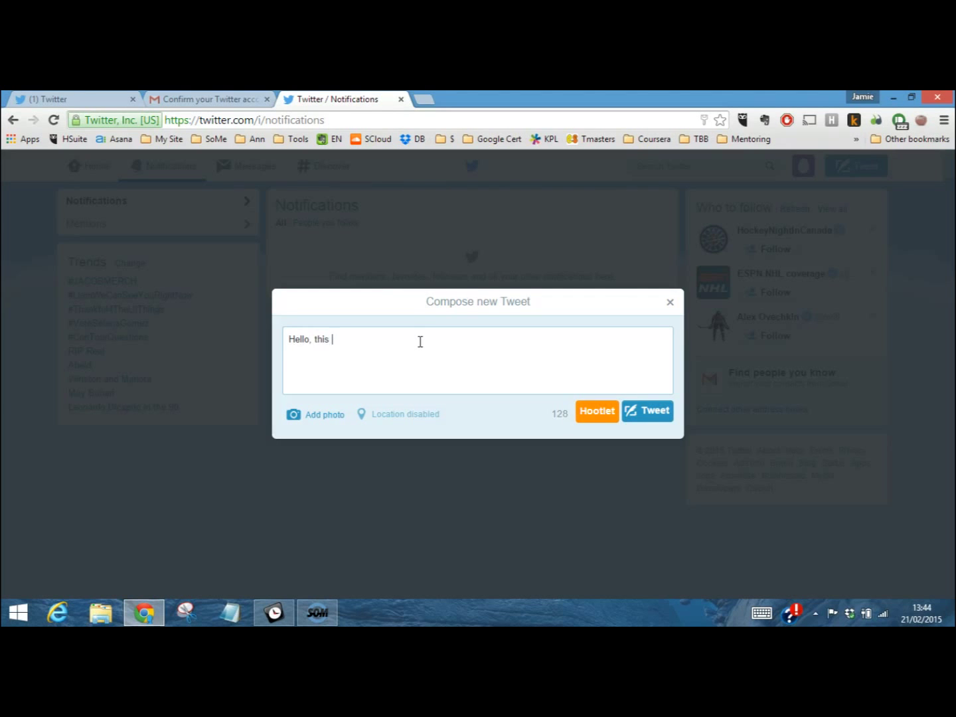
pyautogui.write('y fris')
pyautogui.press('BackSpace')
pyautogui.press('BackSpace')
pyautogui.press('BackSpace')
pyautogui.write('irst tweet!')
pyautogui.click(631, 408)
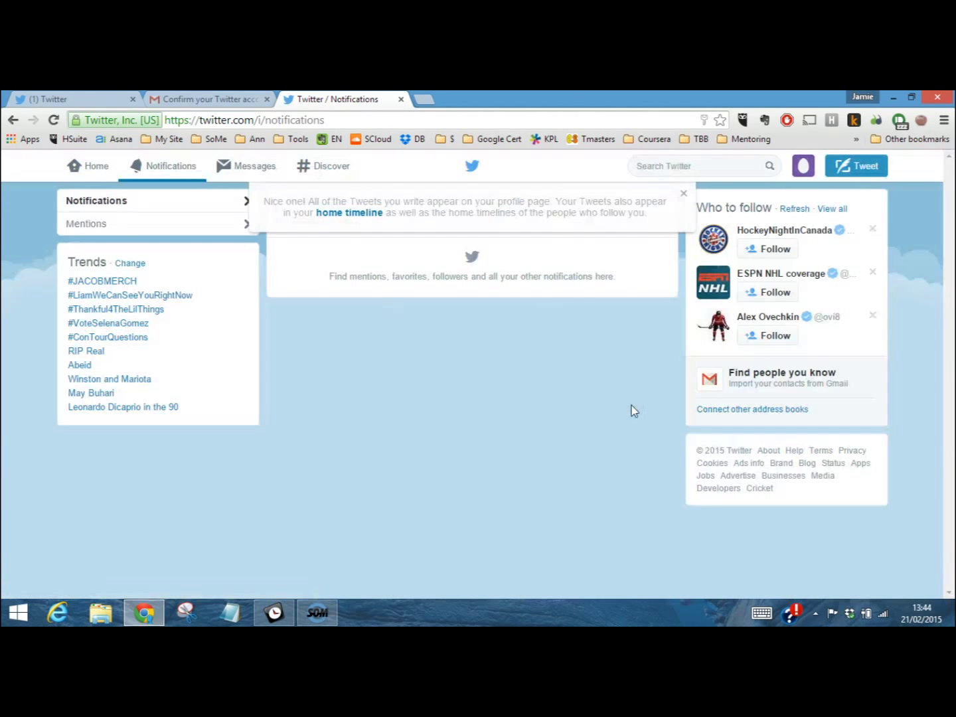
pyautogui.click(97, 167)
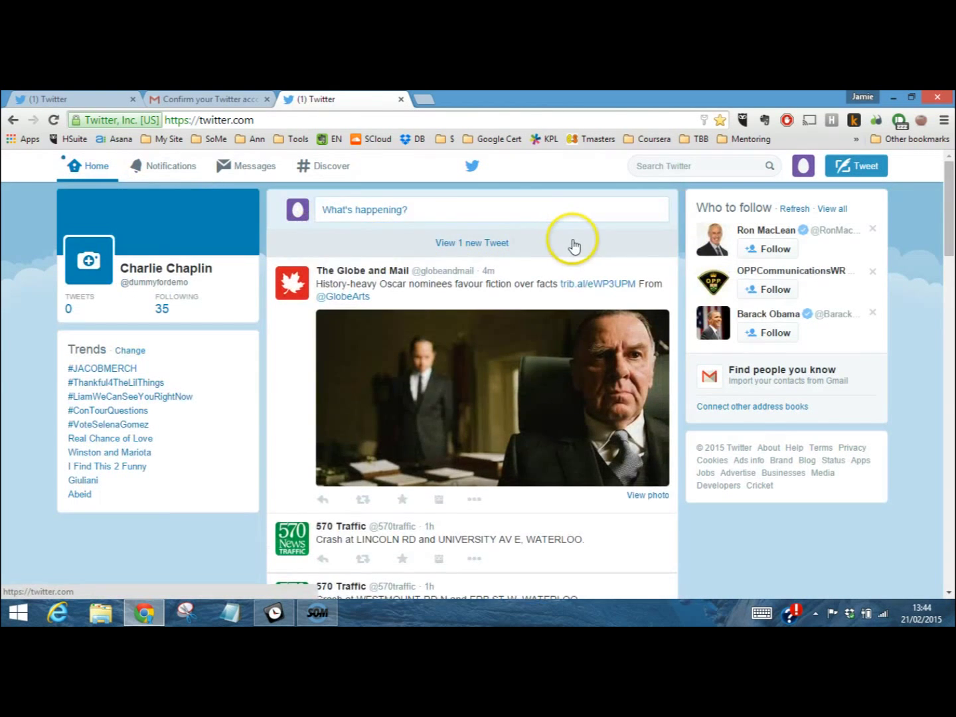
pyautogui.click(491, 245)
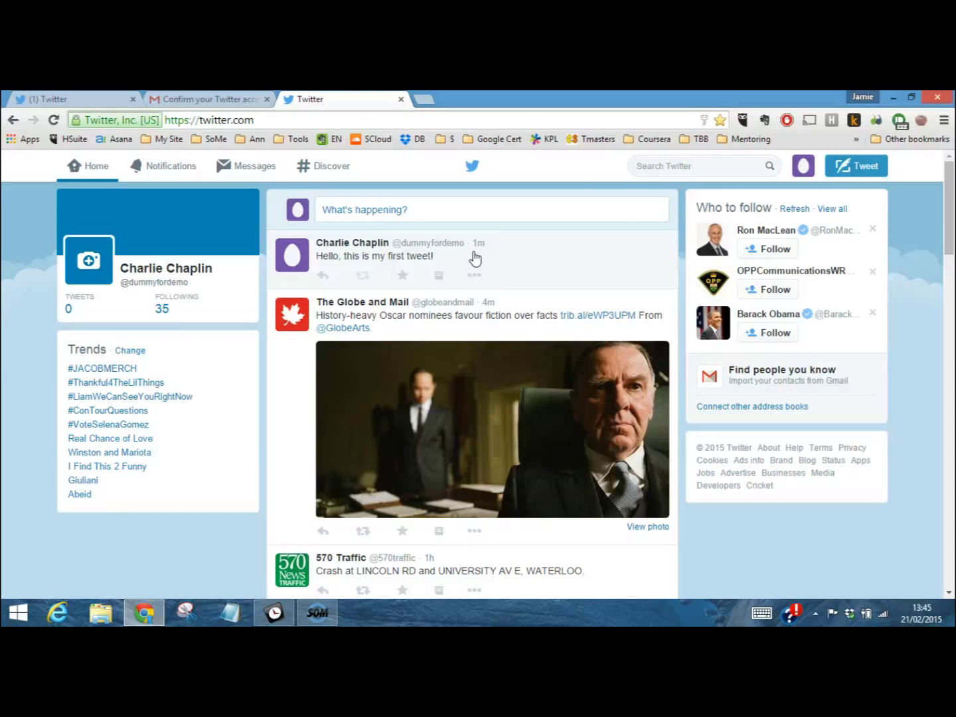
# Search Twitter for the presenter's handle and follow their account from the People results
pyautogui.click(670, 166)
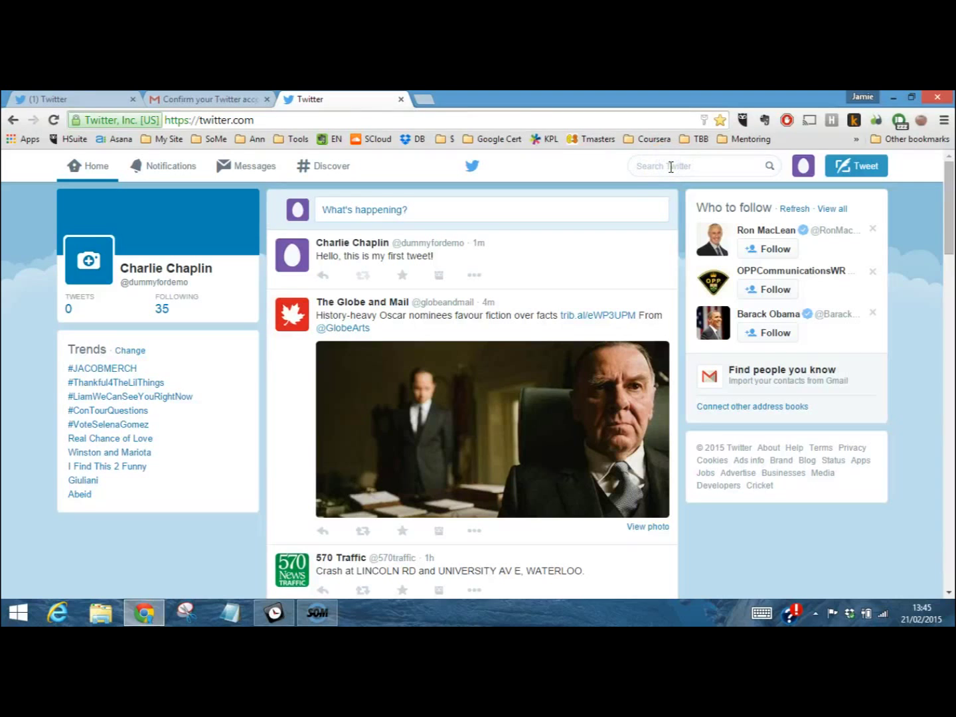
pyautogui.write('@jog')
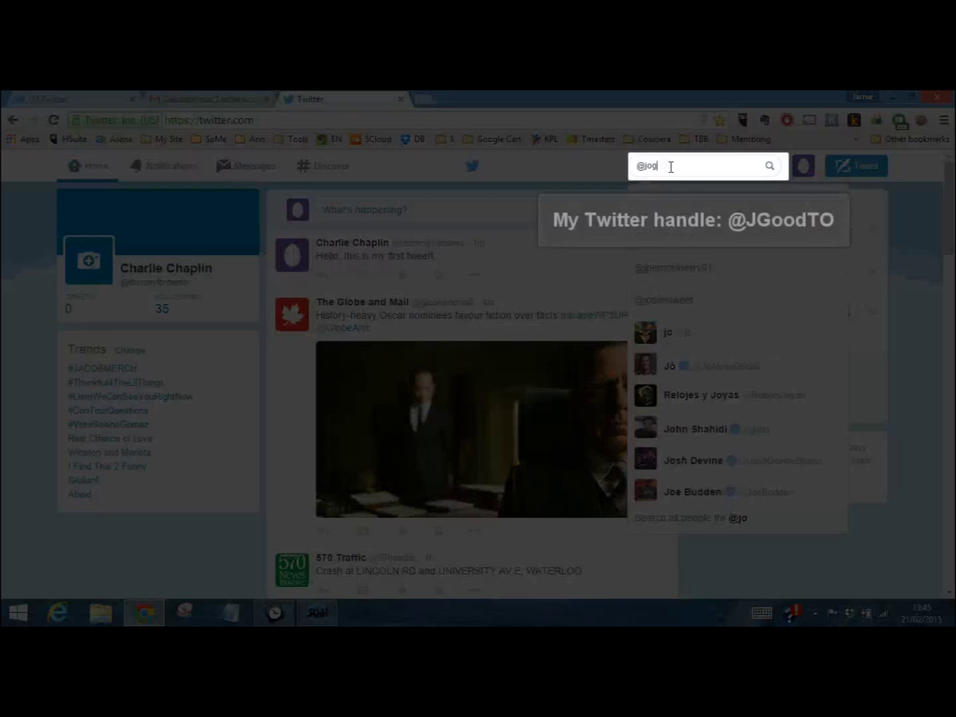
pyautogui.press('BackSpace')
pyautogui.press('BackSpace')
pyautogui.write('good')
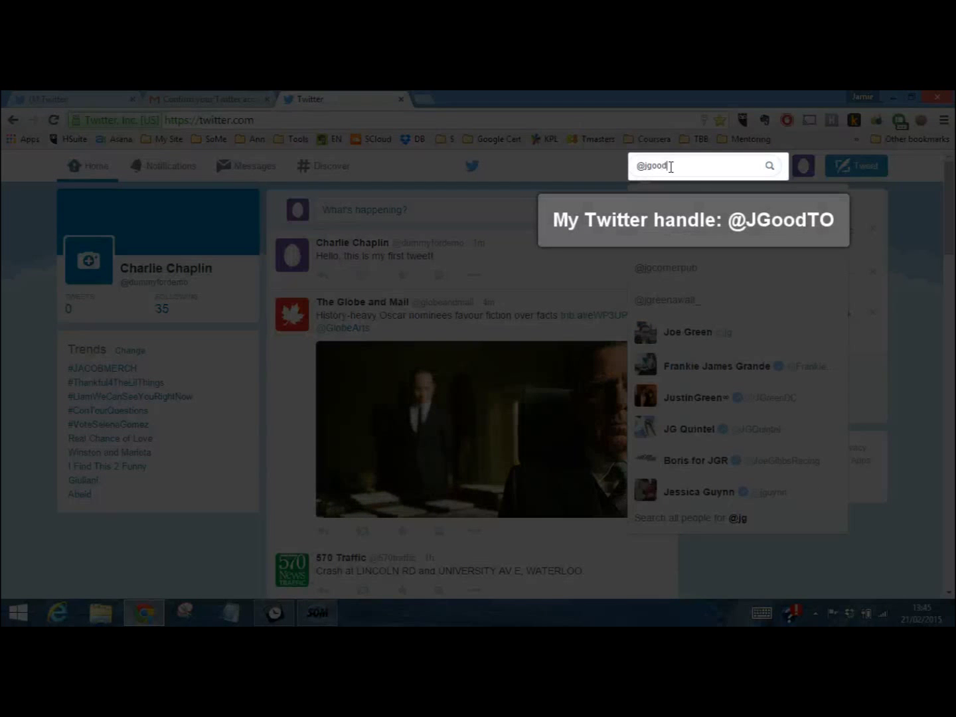
pyautogui.write('to')
pyautogui.press('Return')
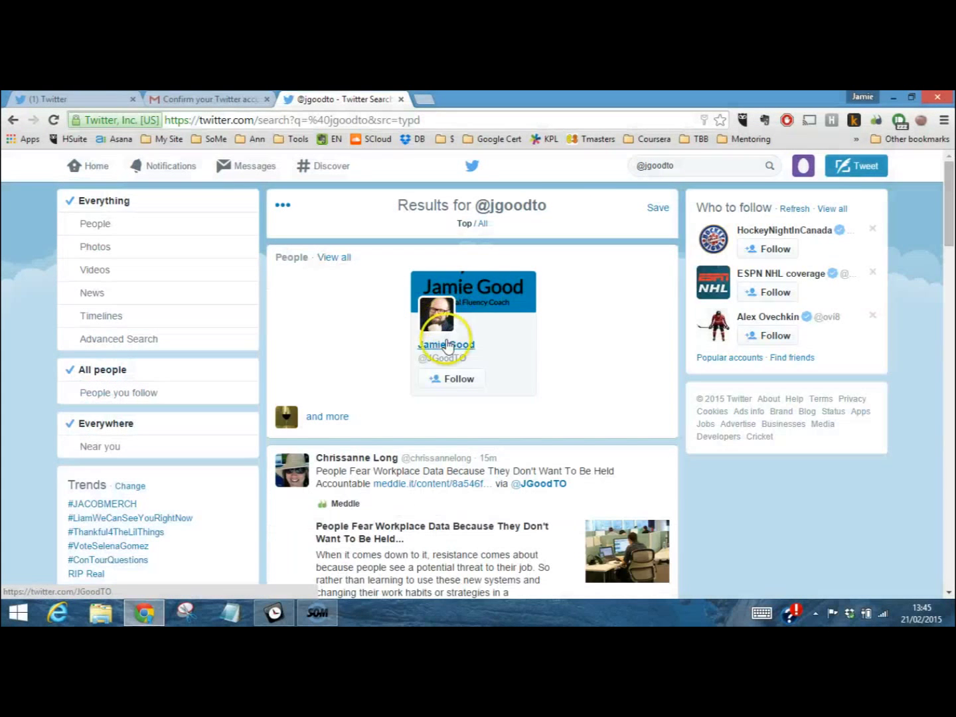
pyautogui.click(447, 344)
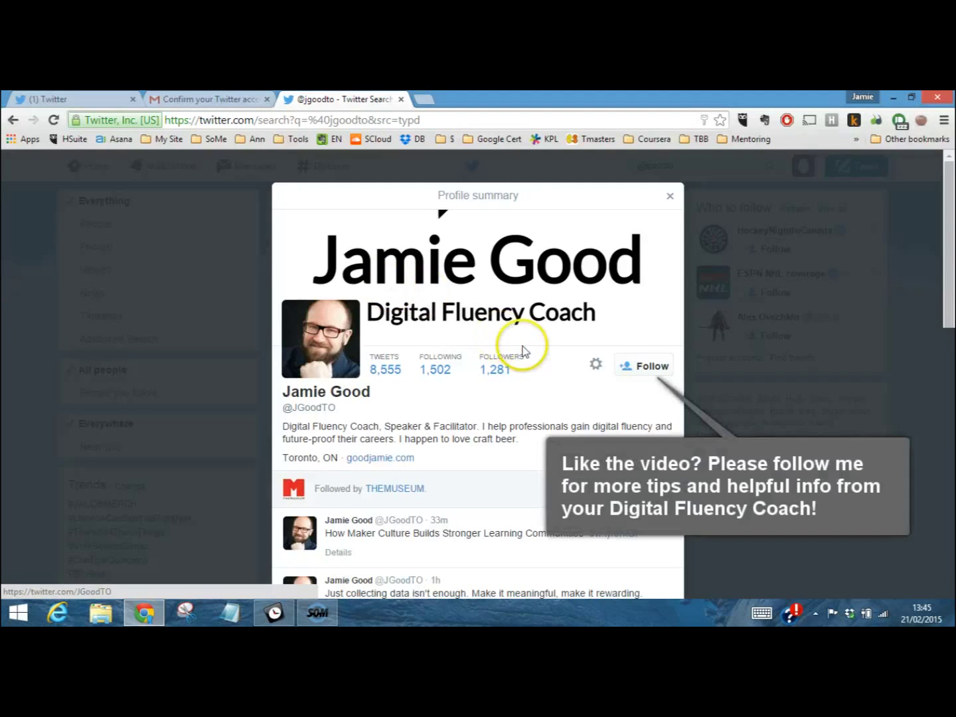
pyautogui.click(638, 366)
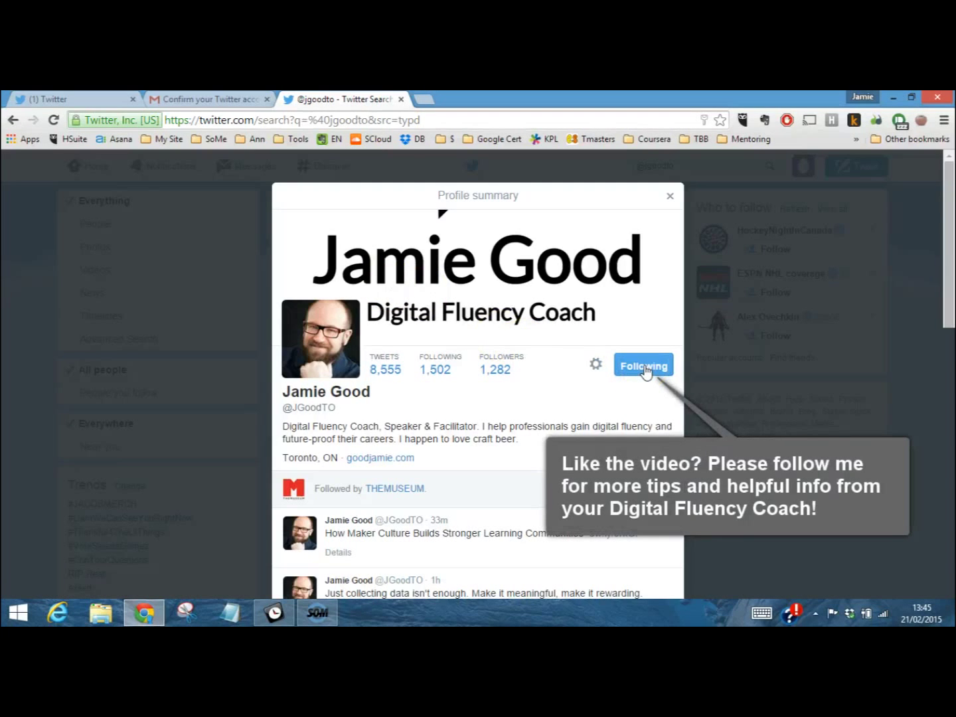